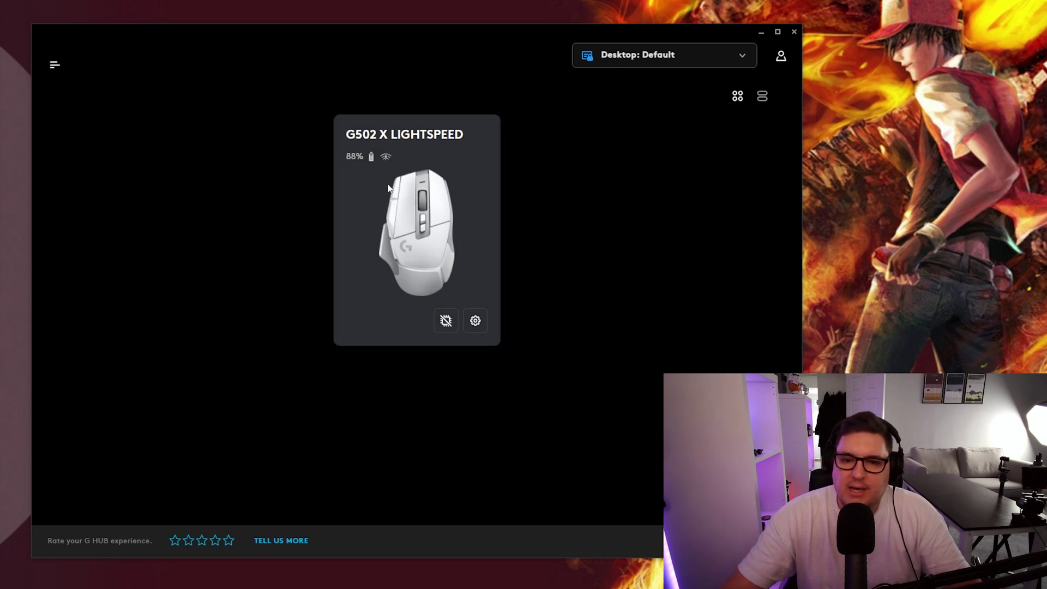
- Open the G502 X sensitivity settings and raise DPI speeds to 1350 and 2600, adding a 3450 speed
mouse_move(372, 160)
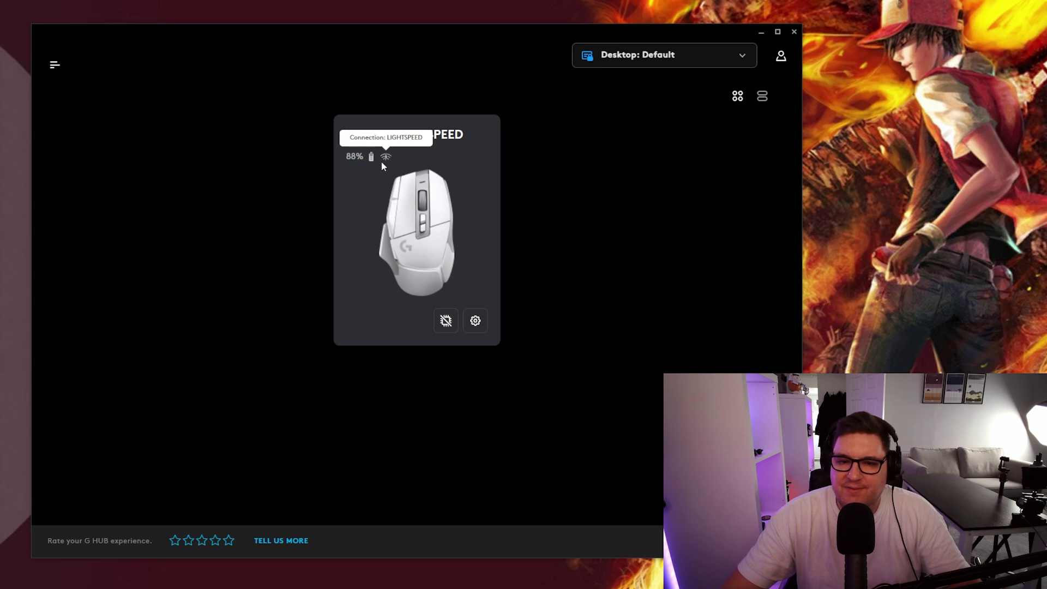
click(473, 323)
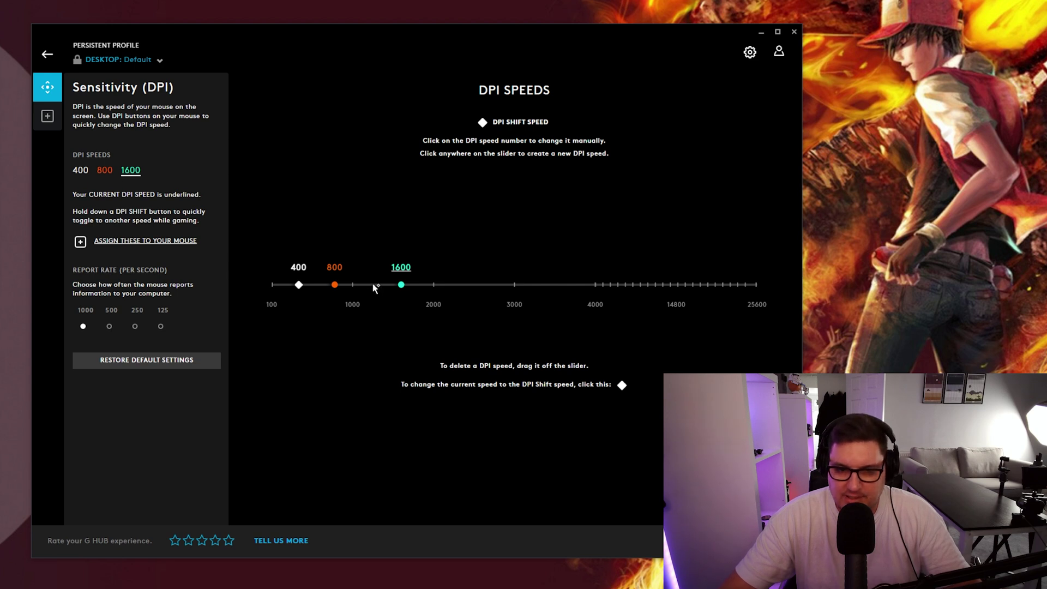
drag(402, 284, 482, 285)
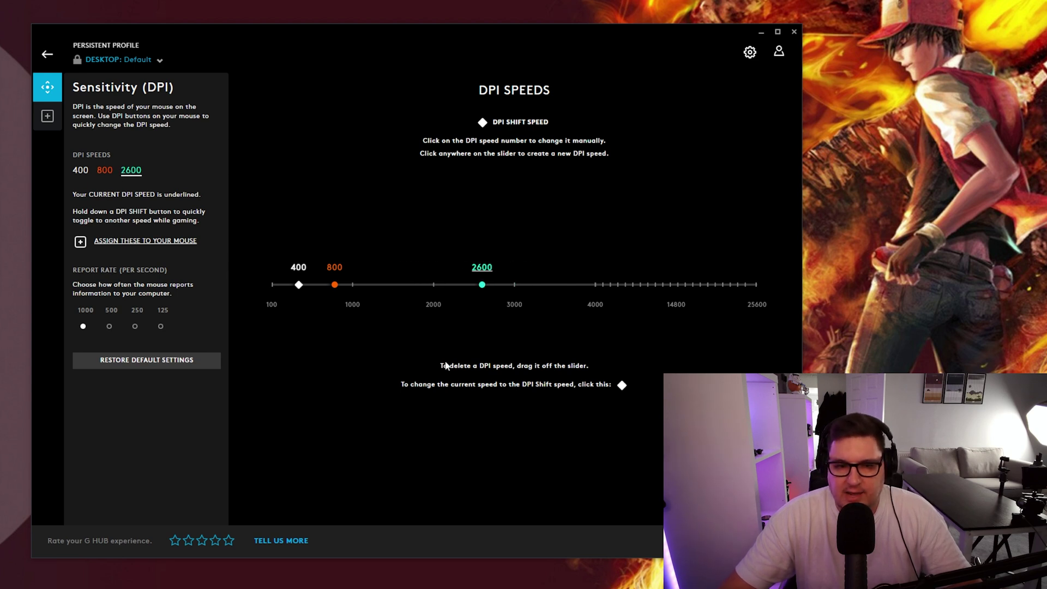
drag(335, 291, 380, 289)
click(532, 285)
drag(531, 285, 550, 285)
- Add a 3850 speed, then delete 3450 and 3850 and restore speeds to 800 and 1600
click(584, 284)
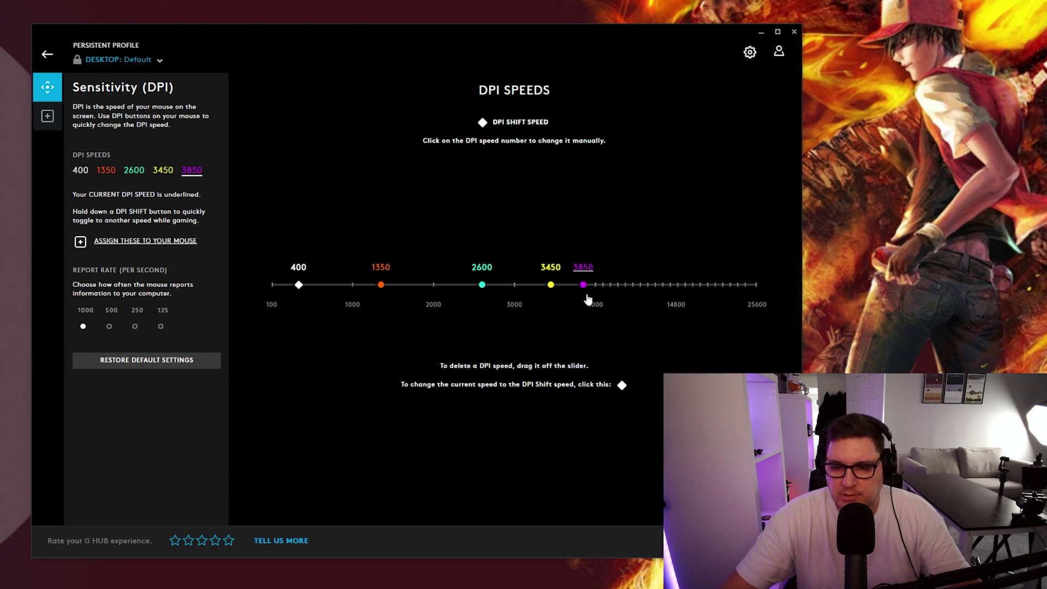
click(527, 287)
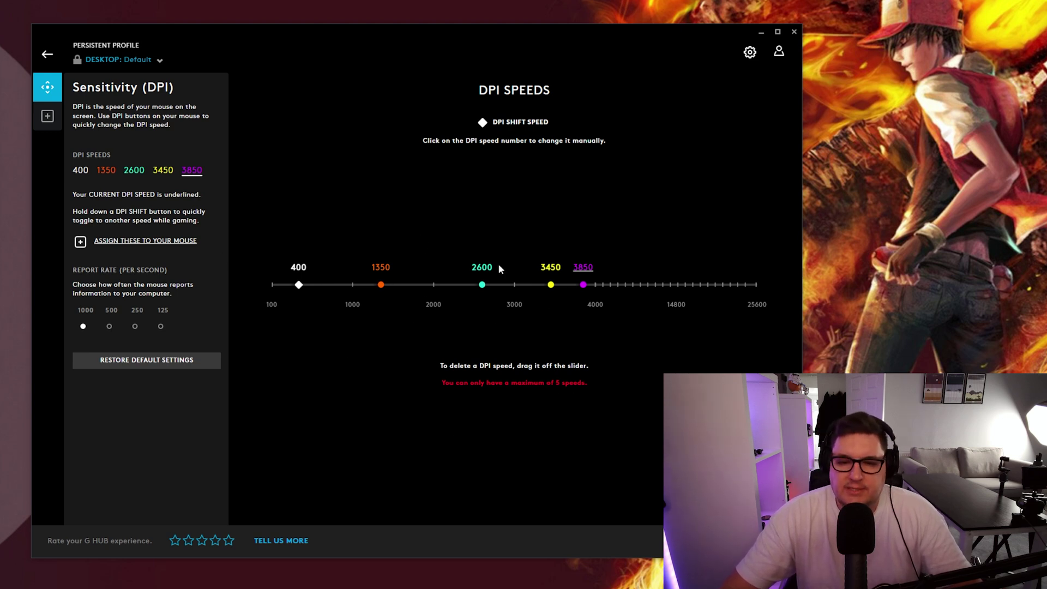
drag(551, 284, 599, 376)
drag(583, 284, 654, 395)
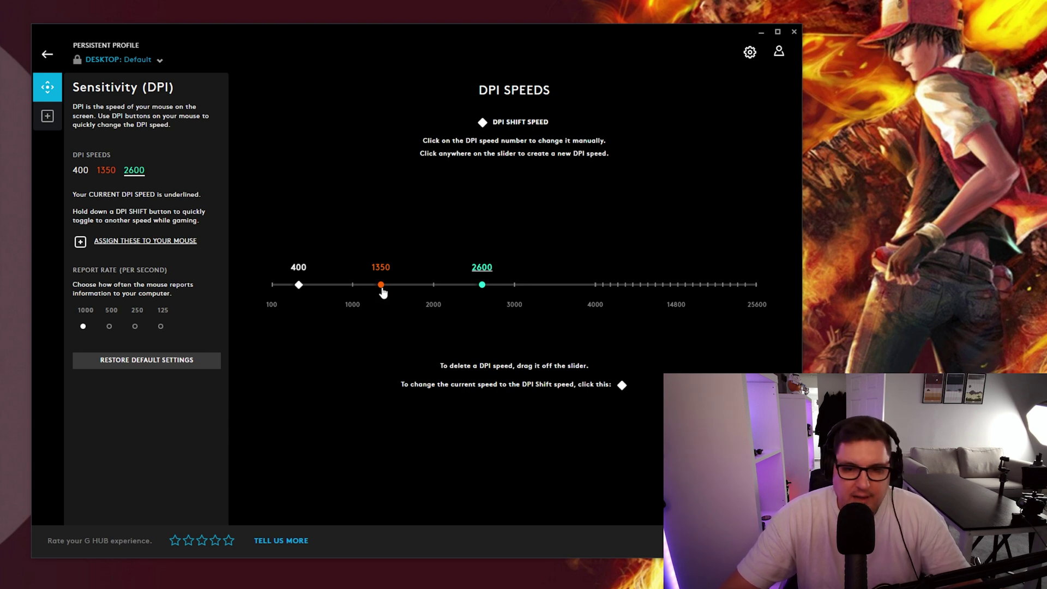
drag(382, 289, 334, 294)
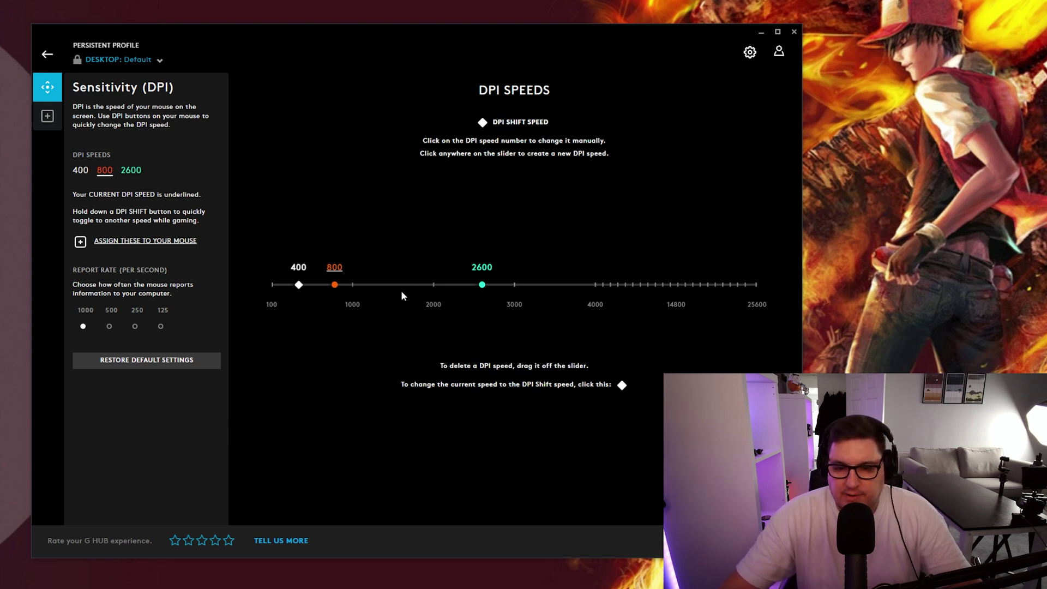
drag(478, 284, 399, 290)
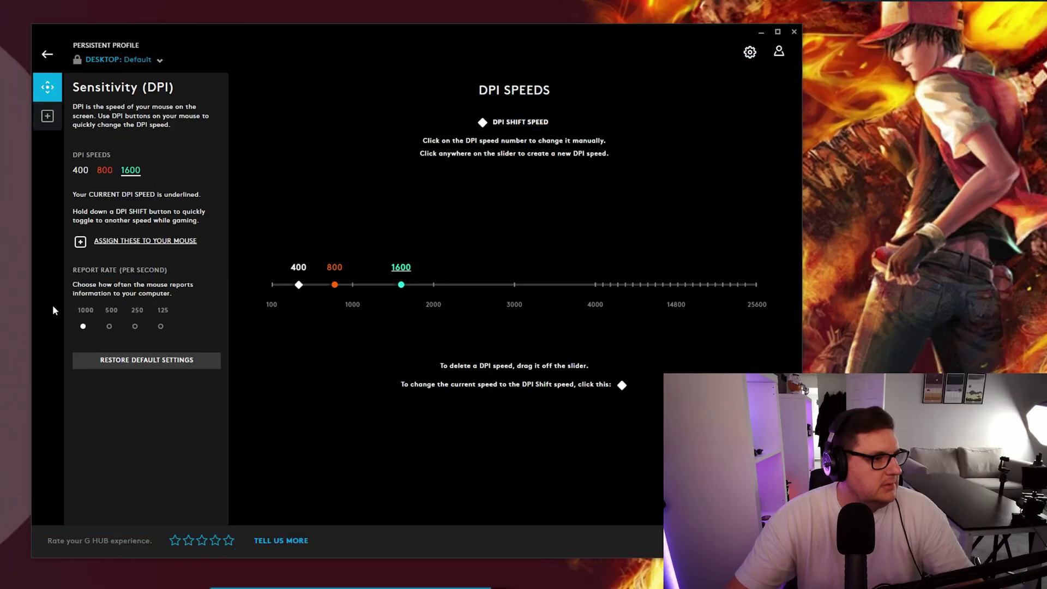
click(47, 117)
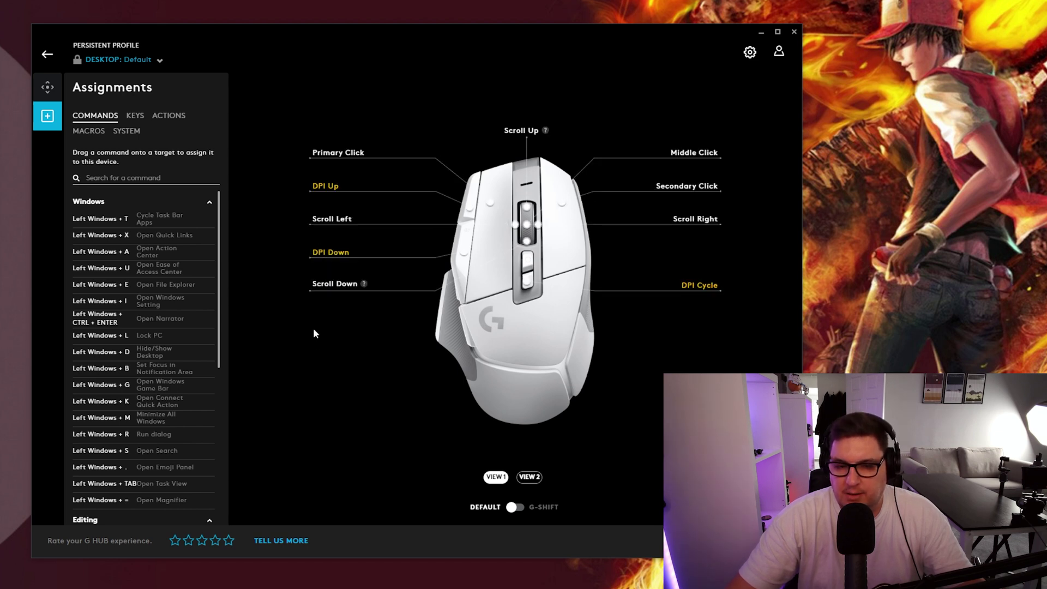
- Select the DPI Up button on the mouse and scroll through the Commands list
click(325, 186)
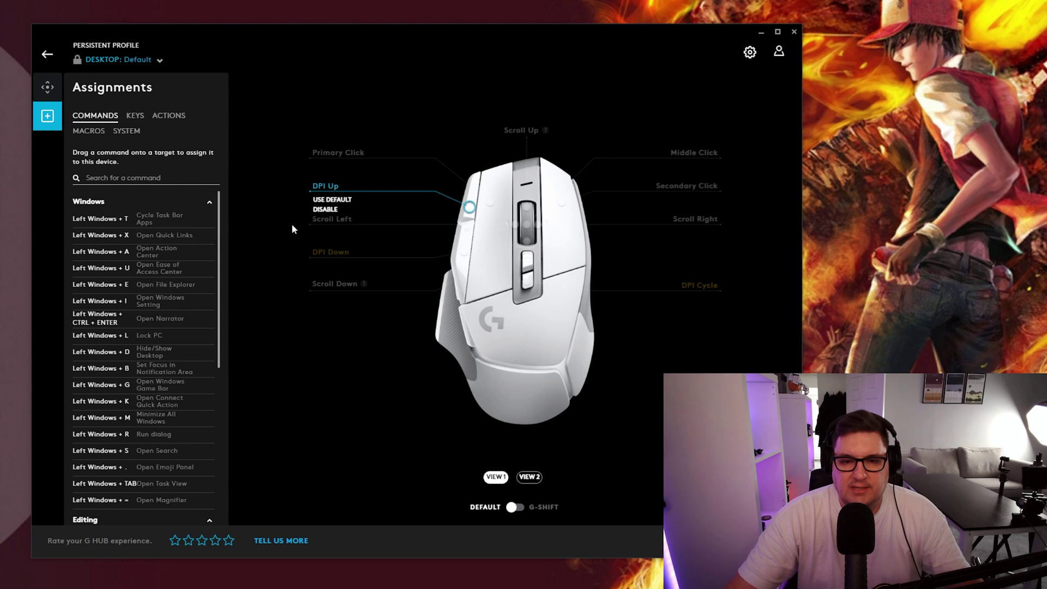
click(329, 200)
click(327, 191)
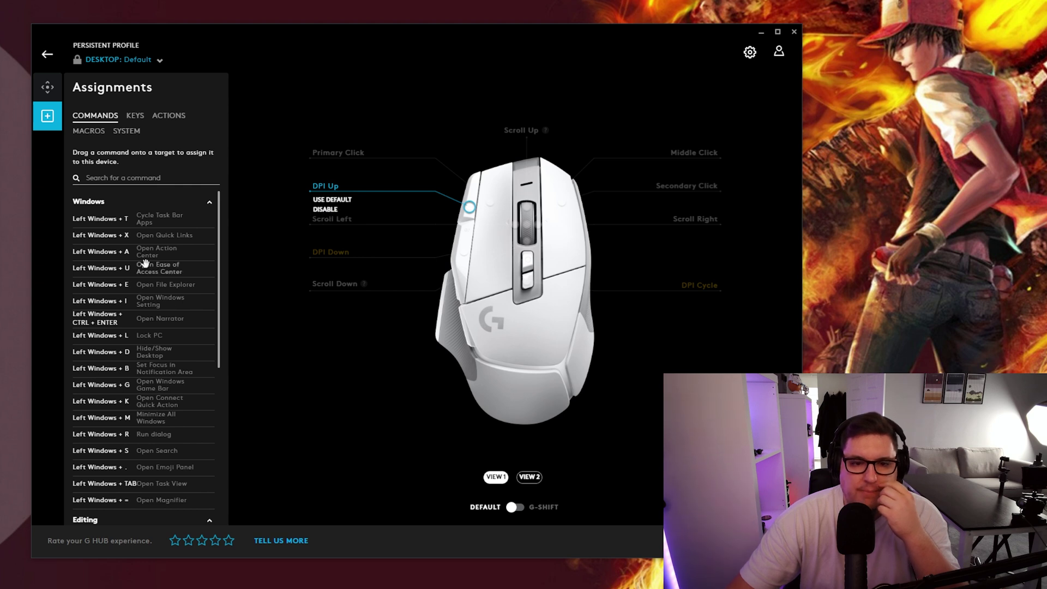
scroll(138, 267, down, 10)
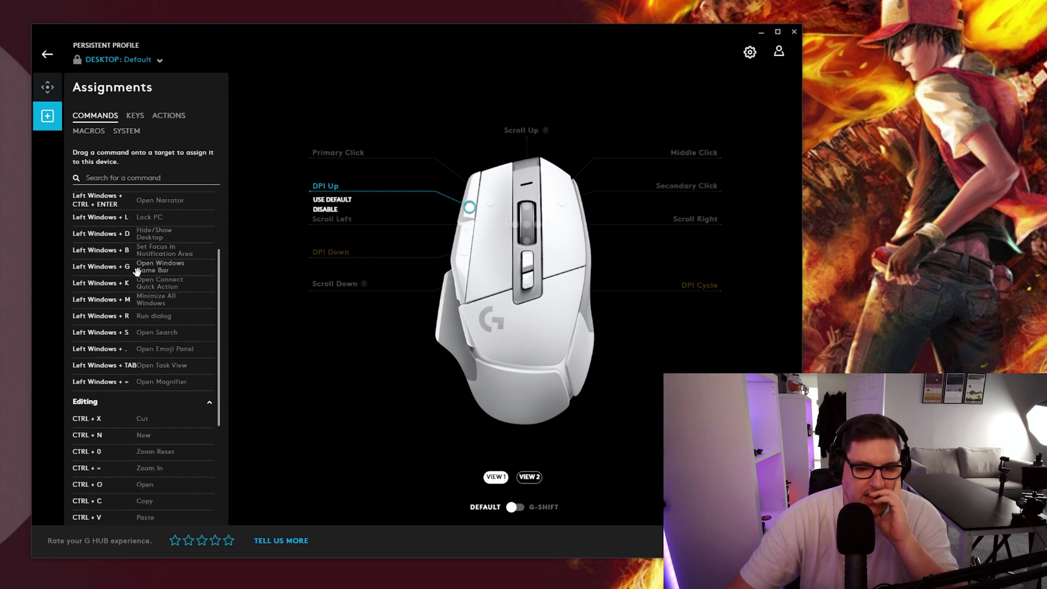
scroll(130, 349, up, 3)
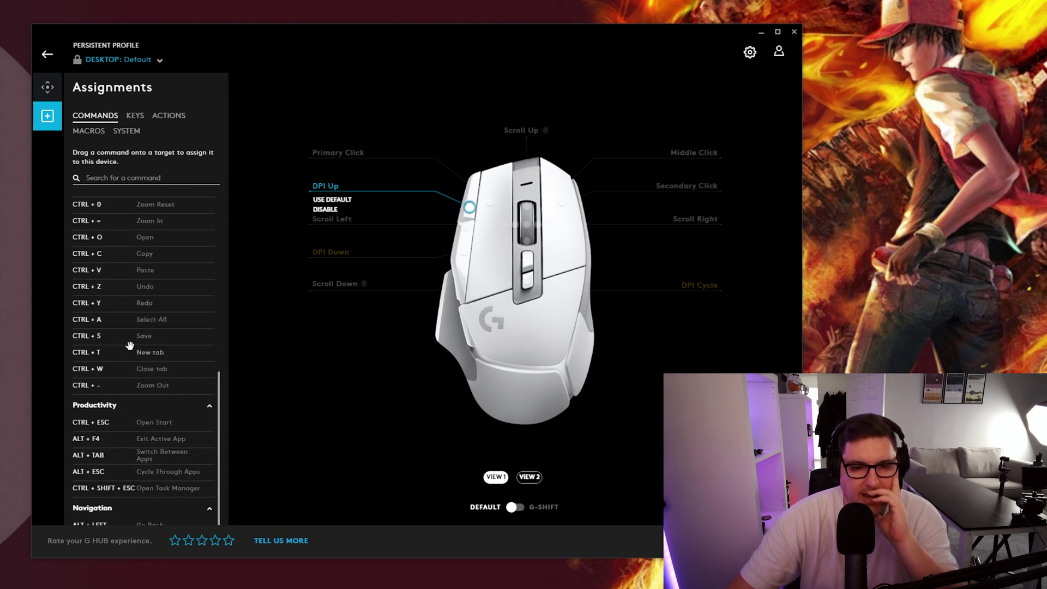
- Browse the single keyboard keys available in the KEYS list
click(135, 117)
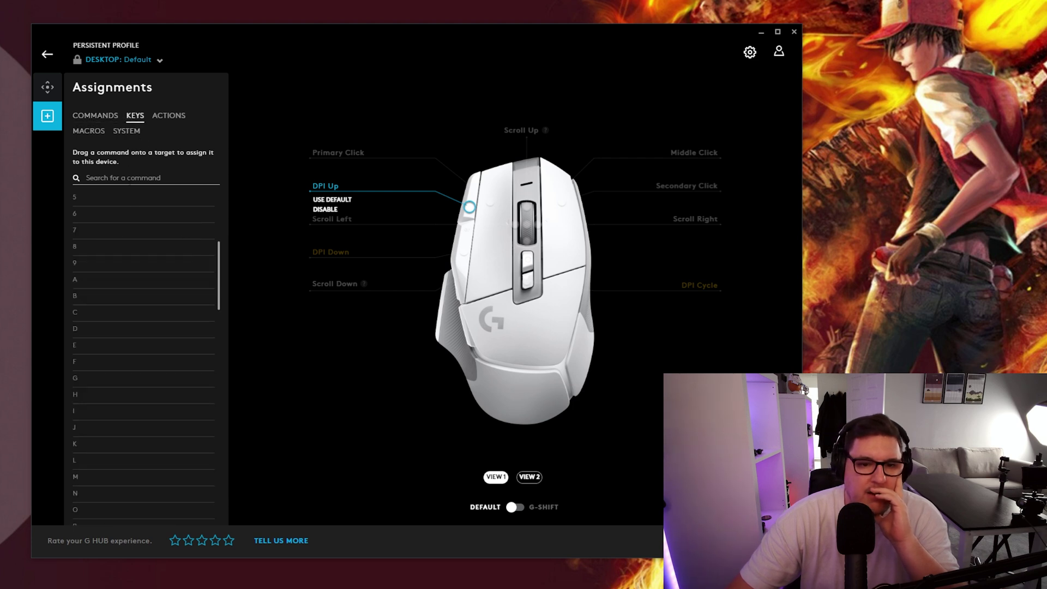
scroll(123, 215, down, 5)
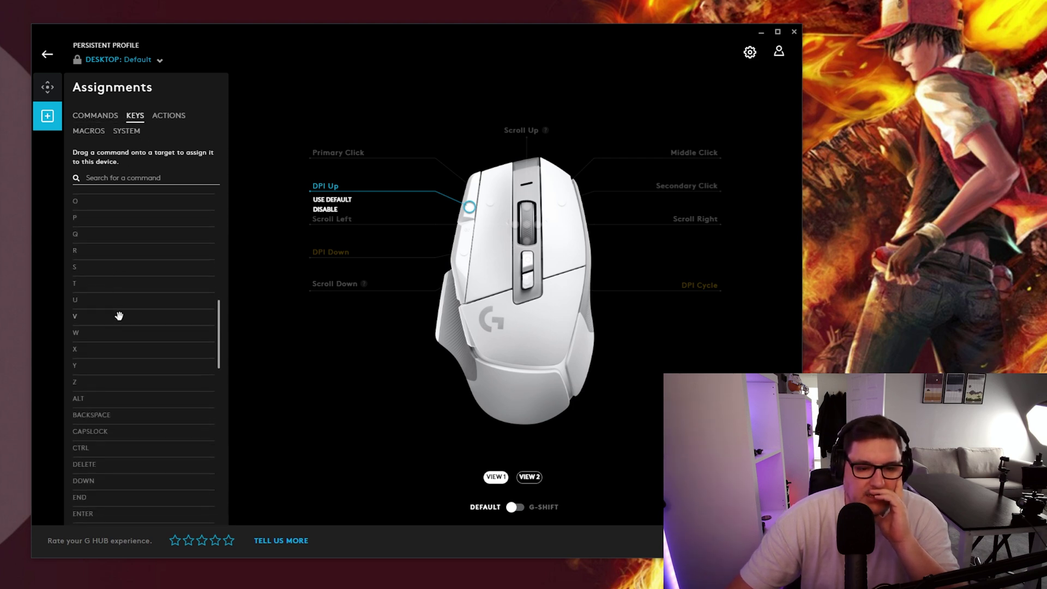
scroll(119, 316, down, 10)
scroll(120, 317, up, 11)
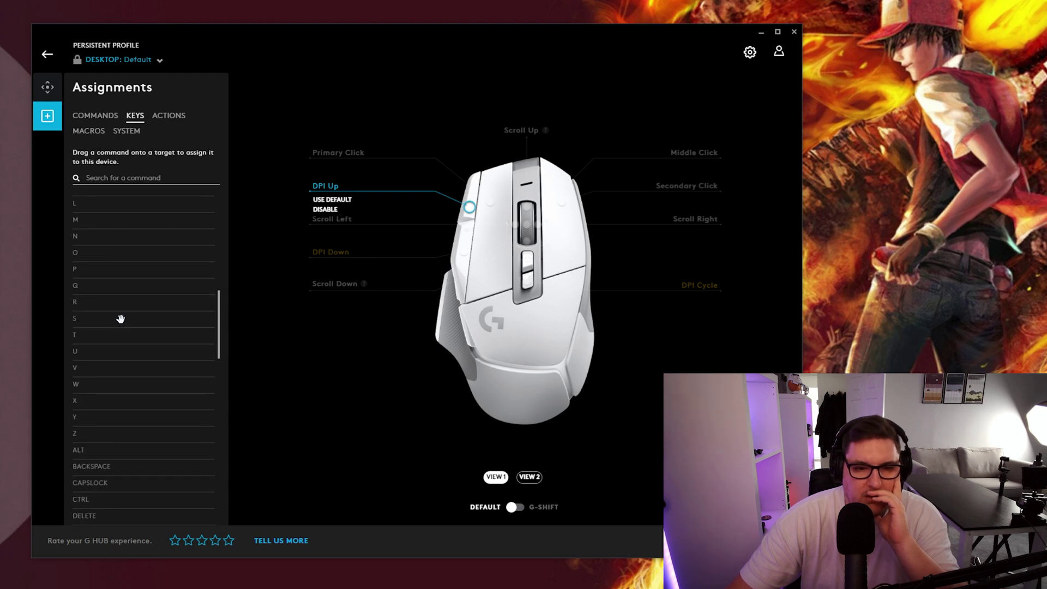
scroll(120, 319, up, 8)
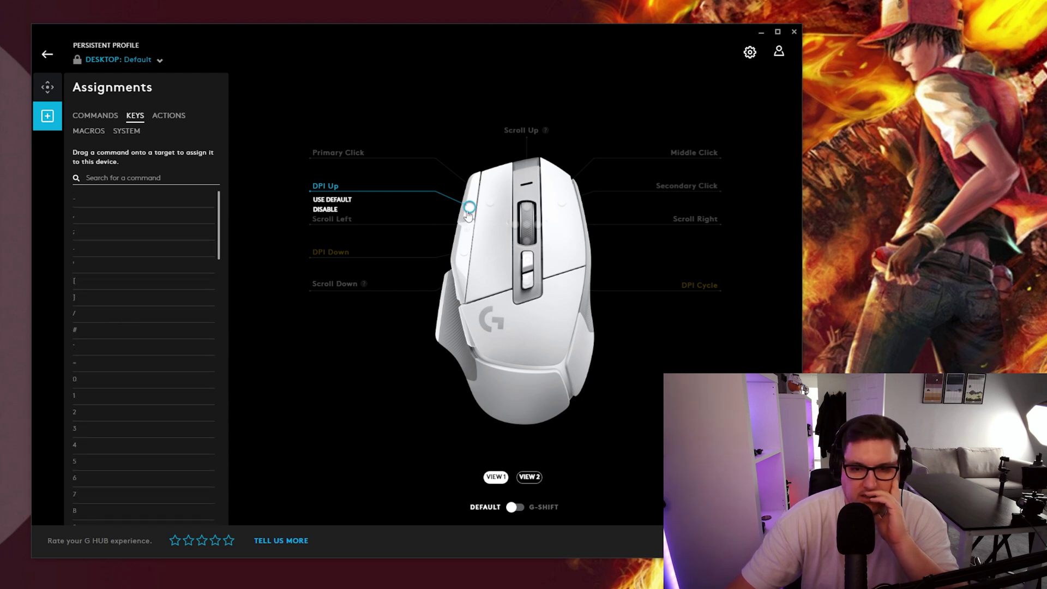
- Show the app actions list and expand, then collapse, the Overwolf actions
click(169, 127)
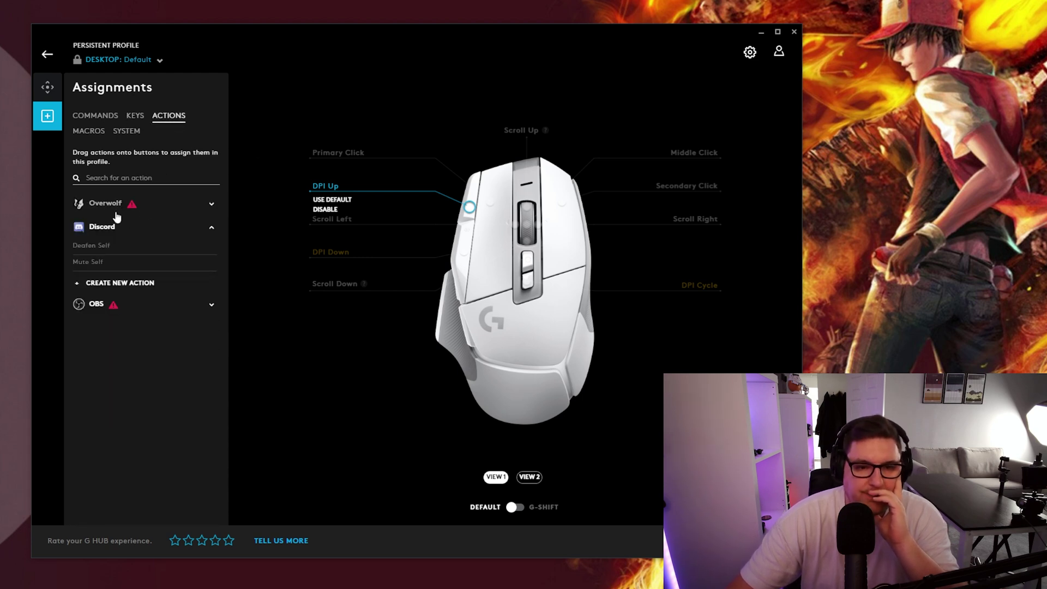
click(211, 206)
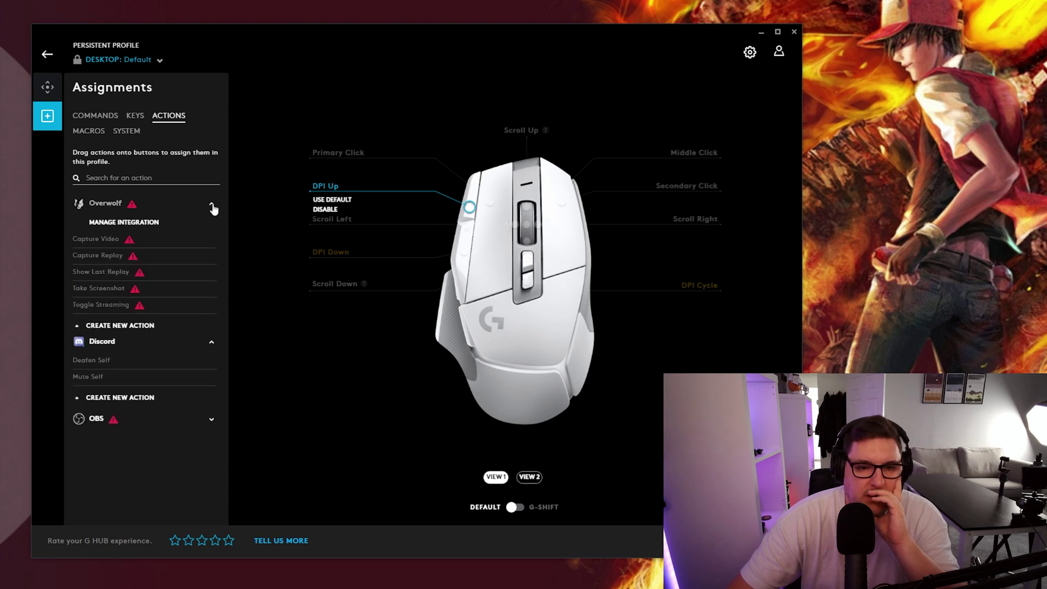
mouse_move(135, 211)
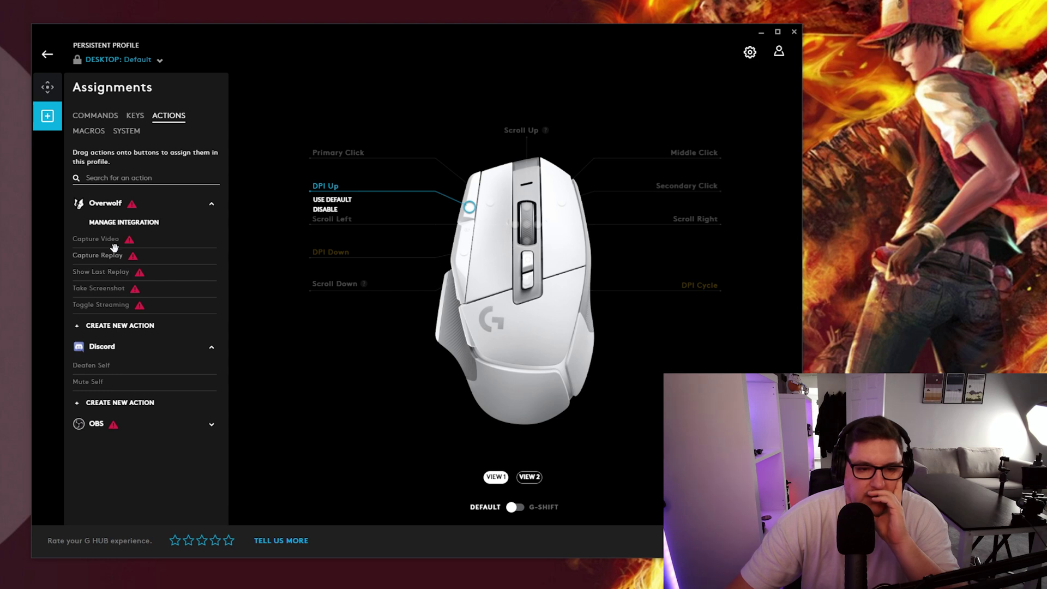
click(207, 207)
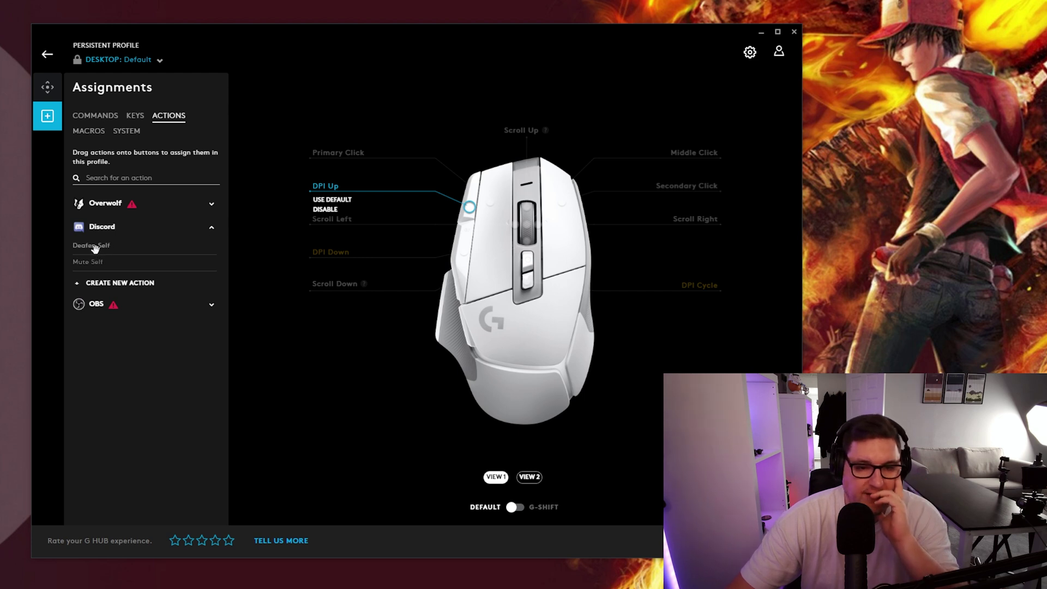
- Assign Discord Deafen Self to DPI Up and Mute Self to DPI Down
drag(96, 250, 329, 192)
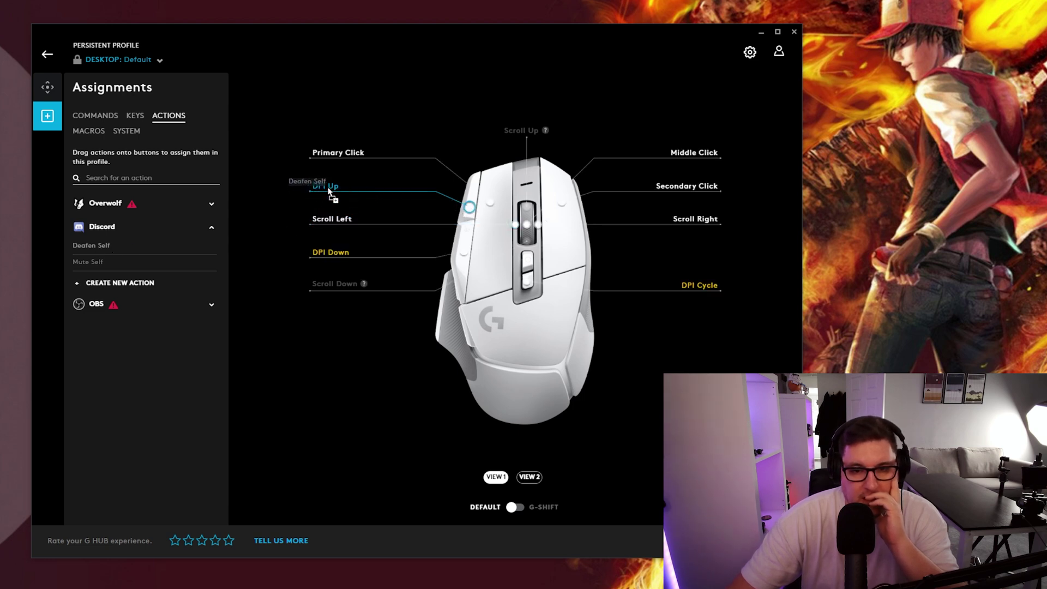
drag(328, 189, 328, 192)
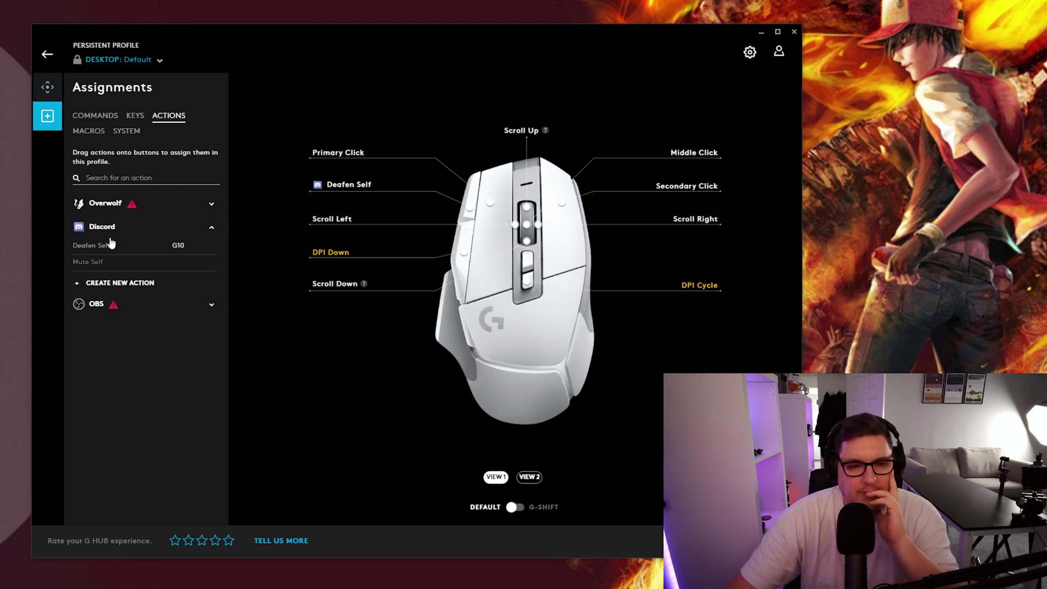
click(211, 229)
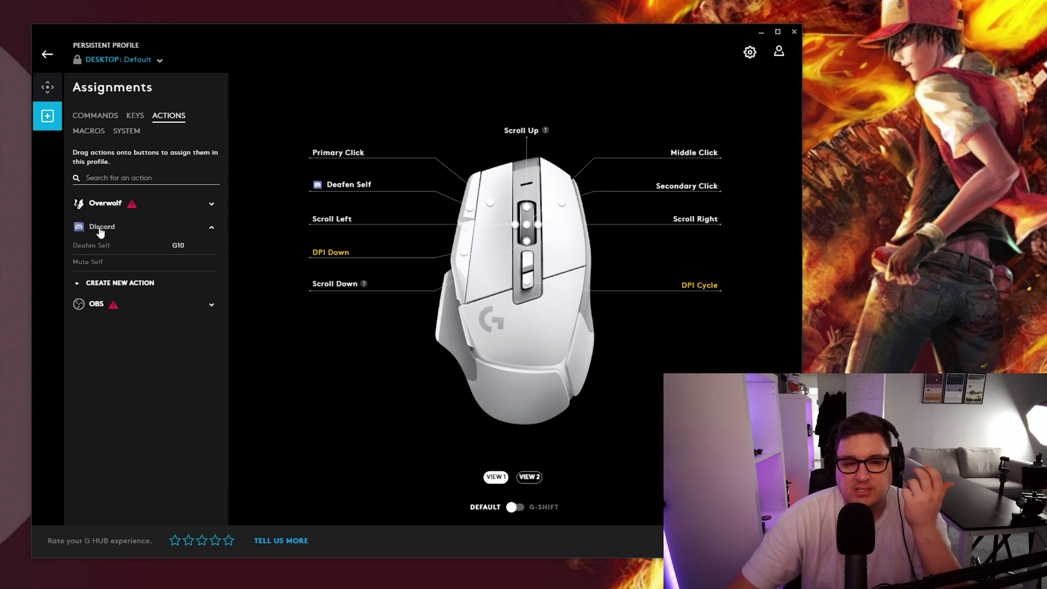
drag(92, 262, 340, 252)
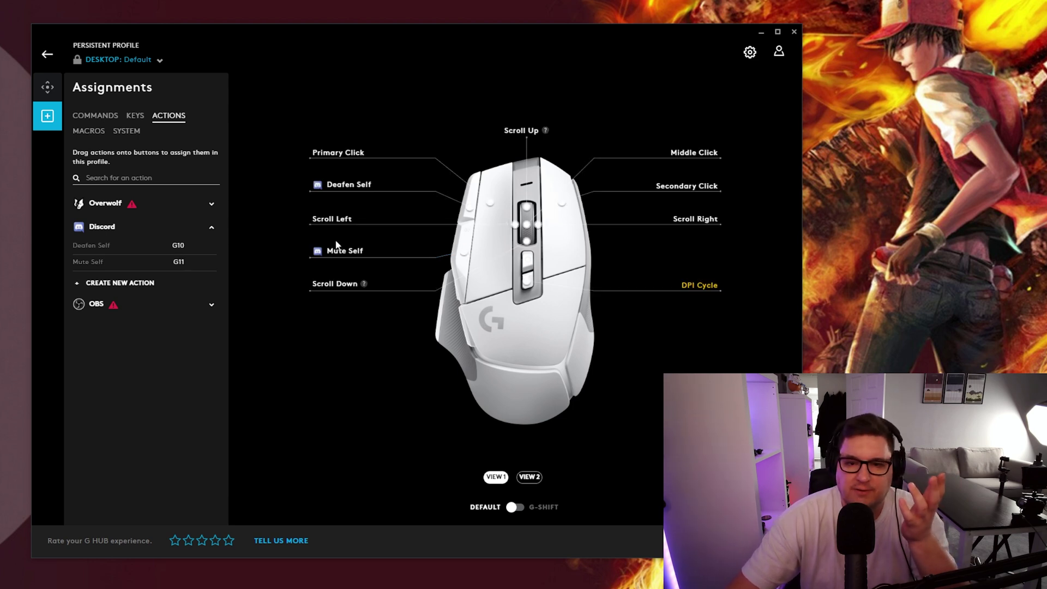
click(211, 304)
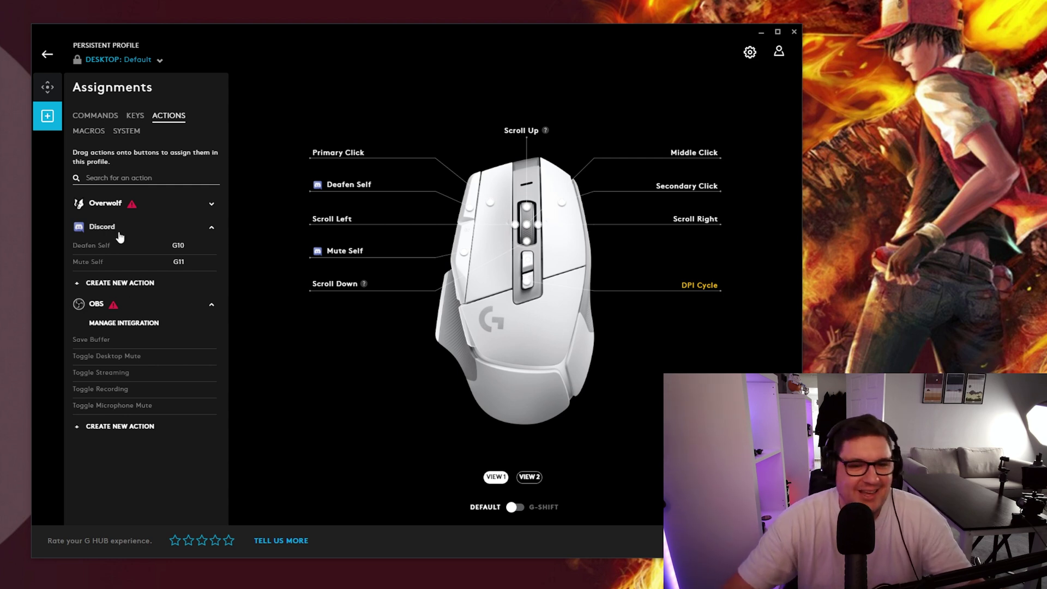
- Reset both side buttons to their defaults, DPI Up and DPI Down, then view the Macros list
right_click(355, 189)
click(334, 214)
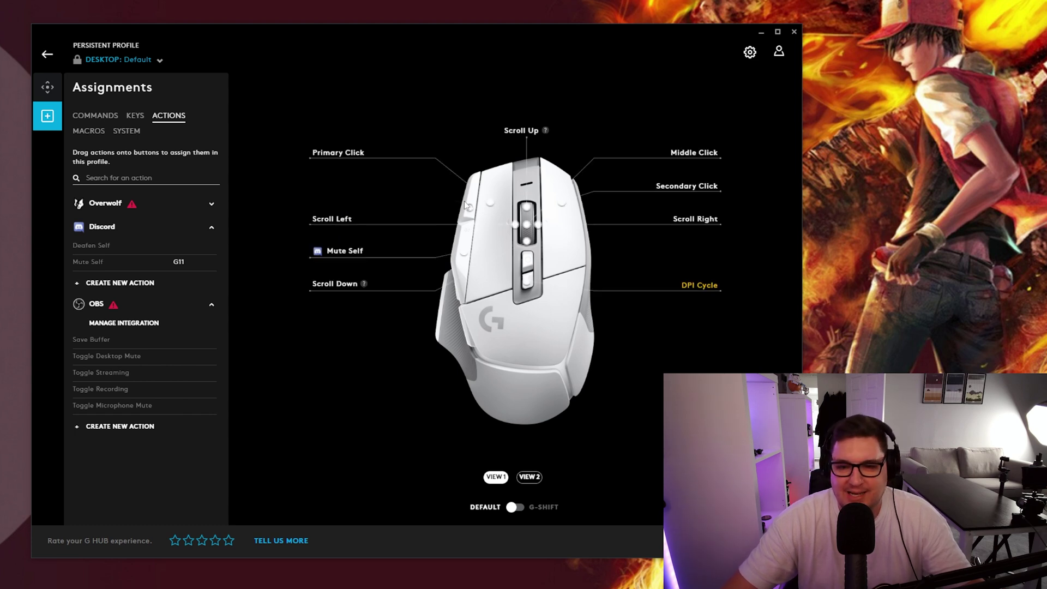
right_click(464, 200)
click(329, 203)
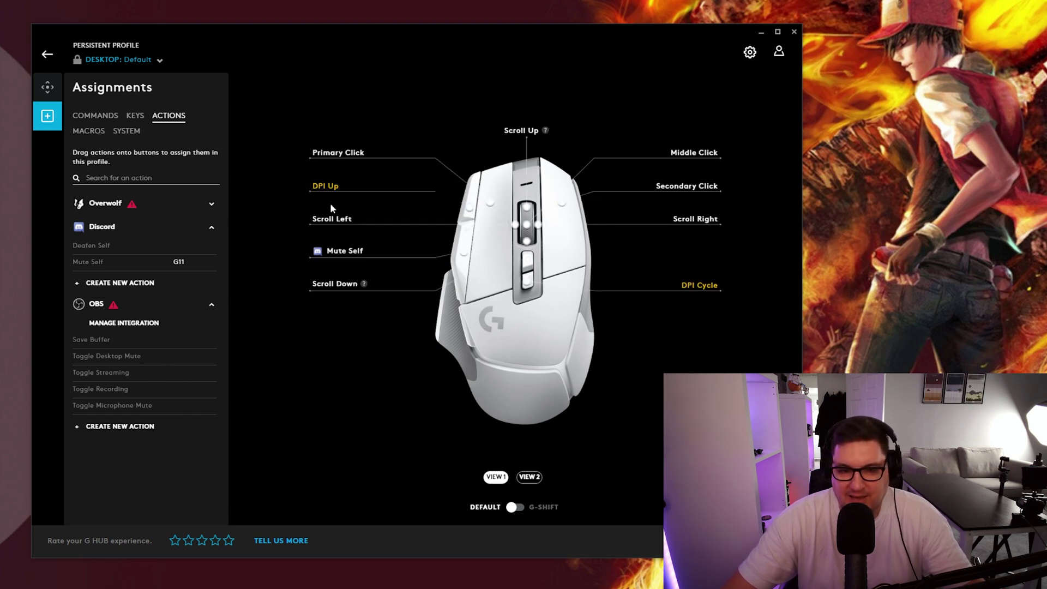
right_click(335, 252)
click(338, 272)
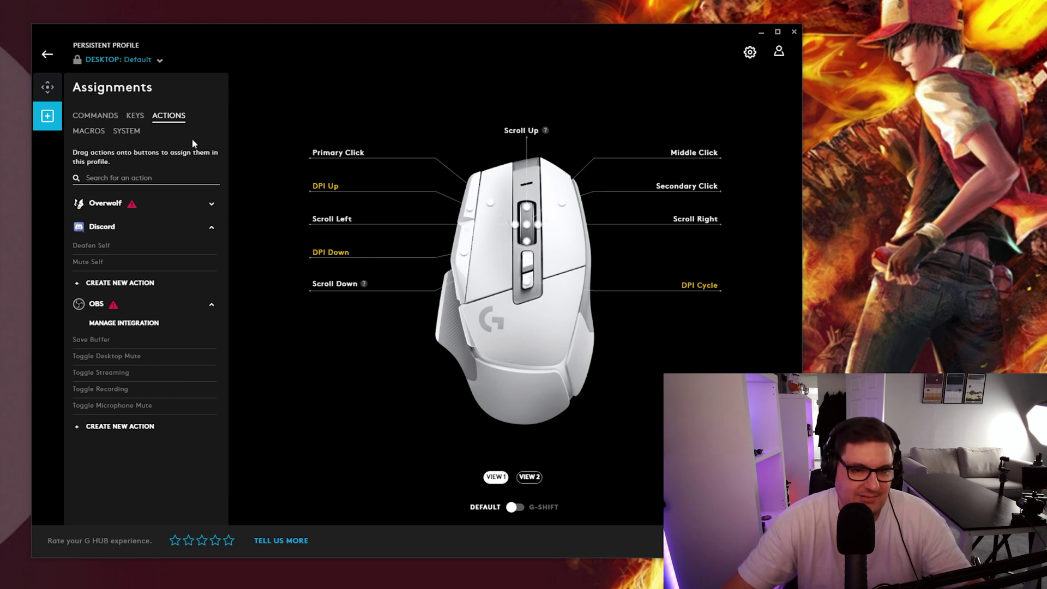
click(96, 132)
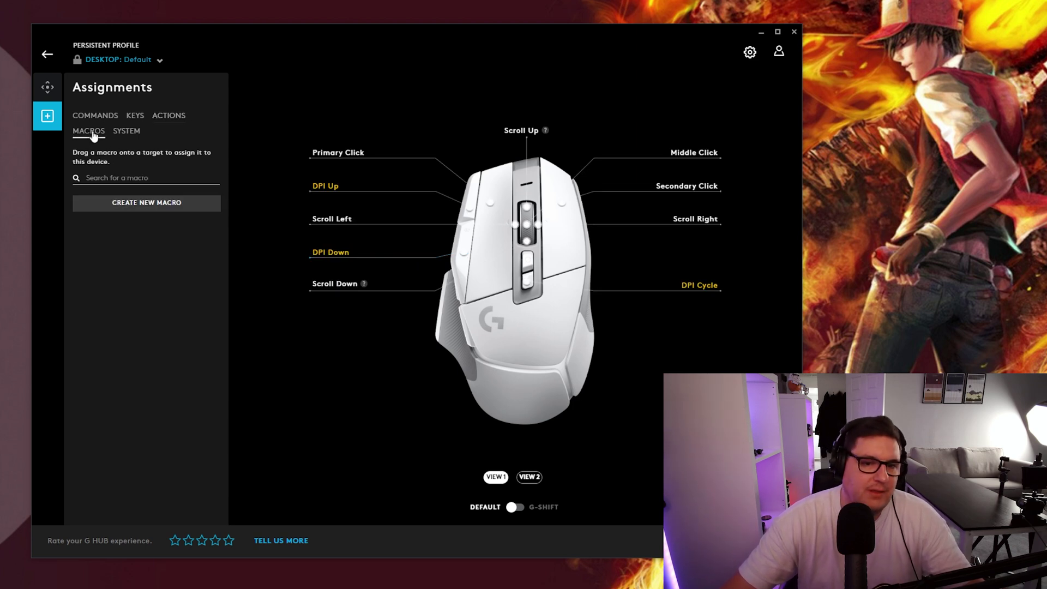
click(129, 204)
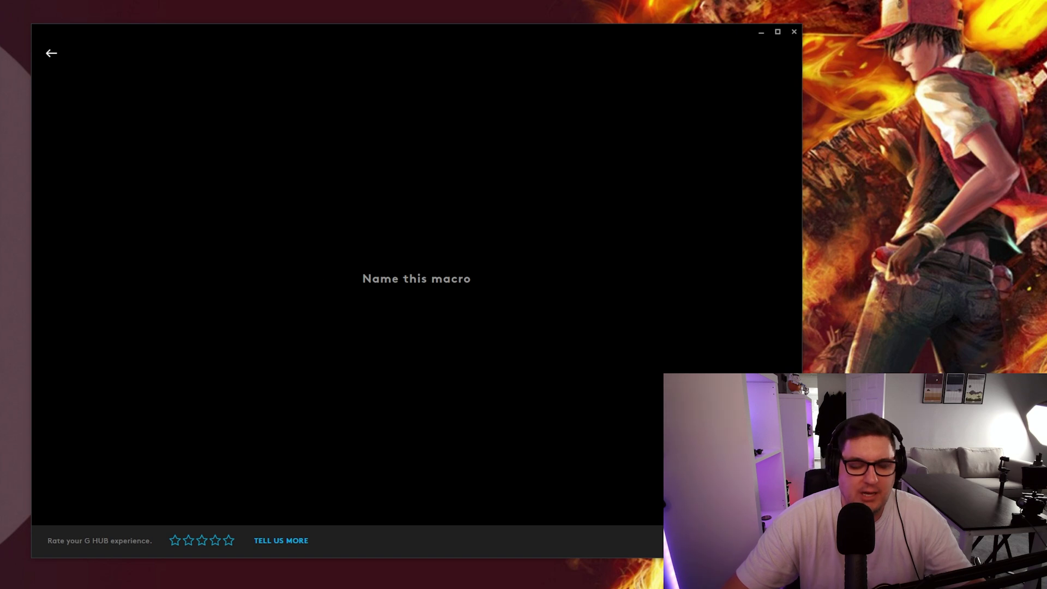
text(test ma)
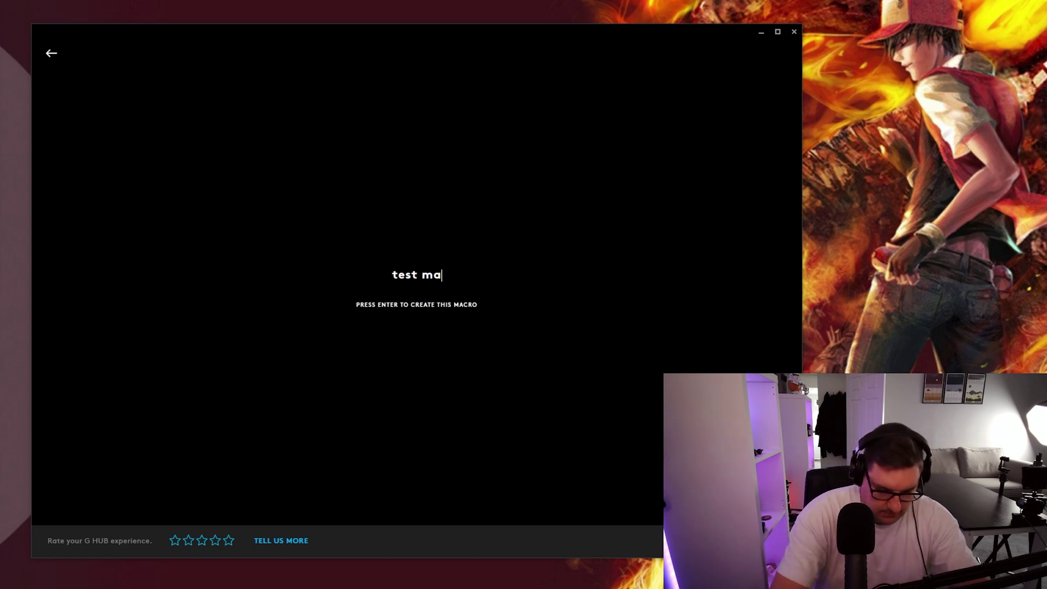
text(co)
key(Return)
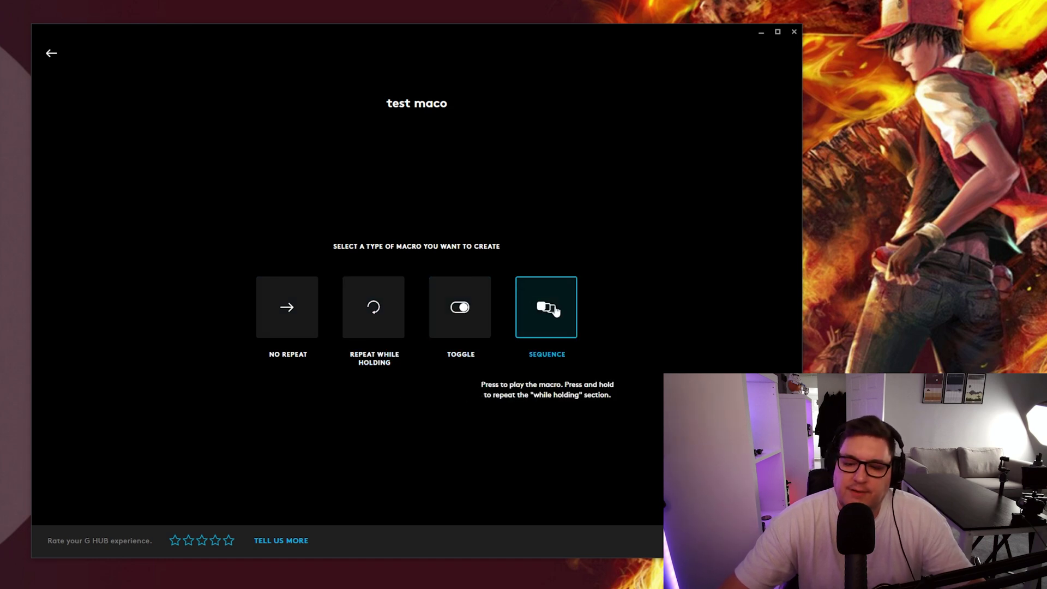
click(374, 310)
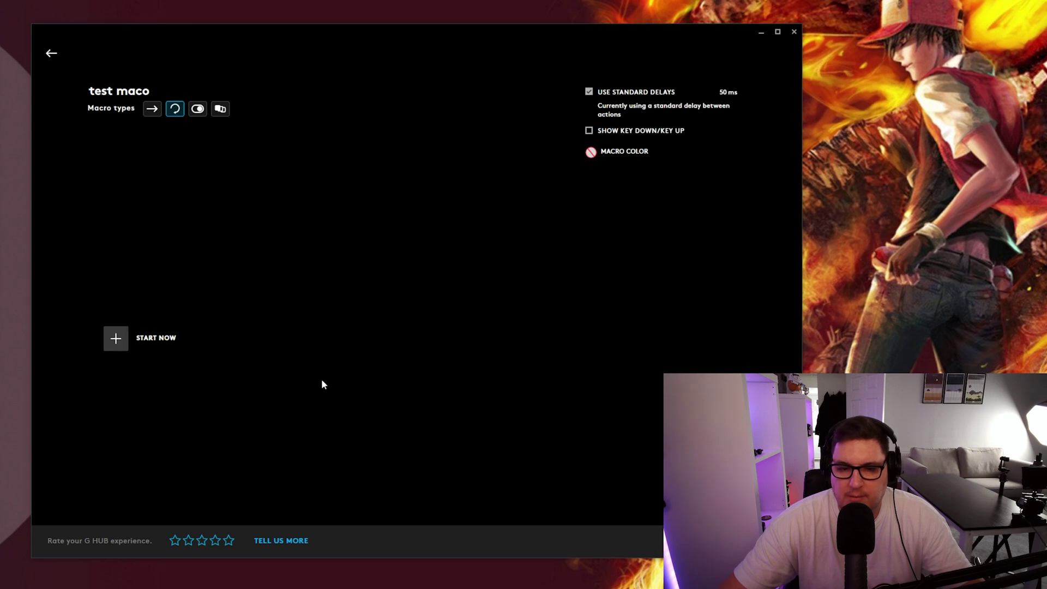
click(117, 341)
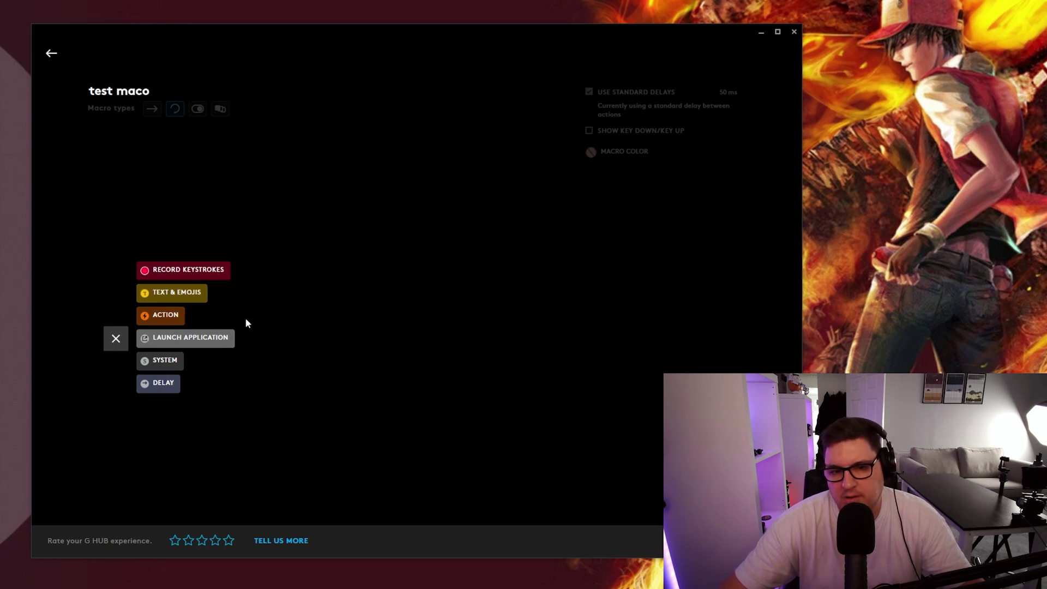
click(231, 347)
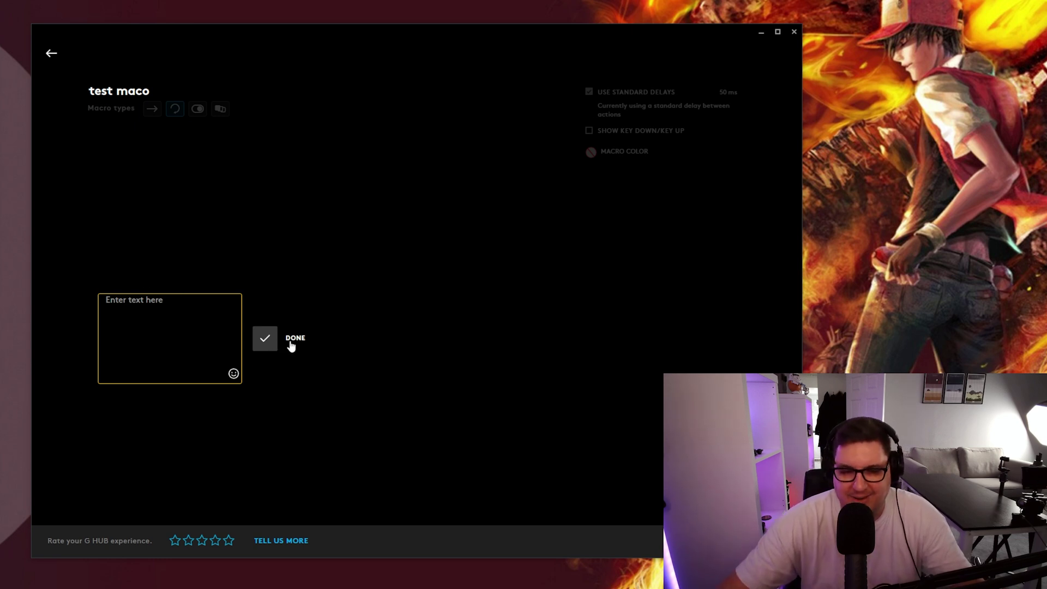
click(291, 343)
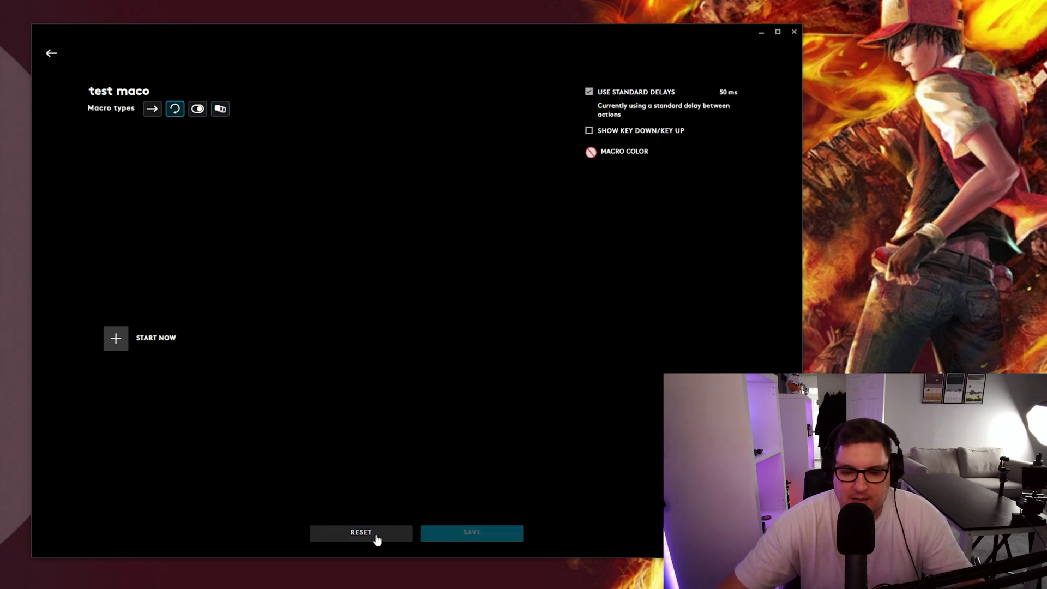
click(353, 534)
click(51, 62)
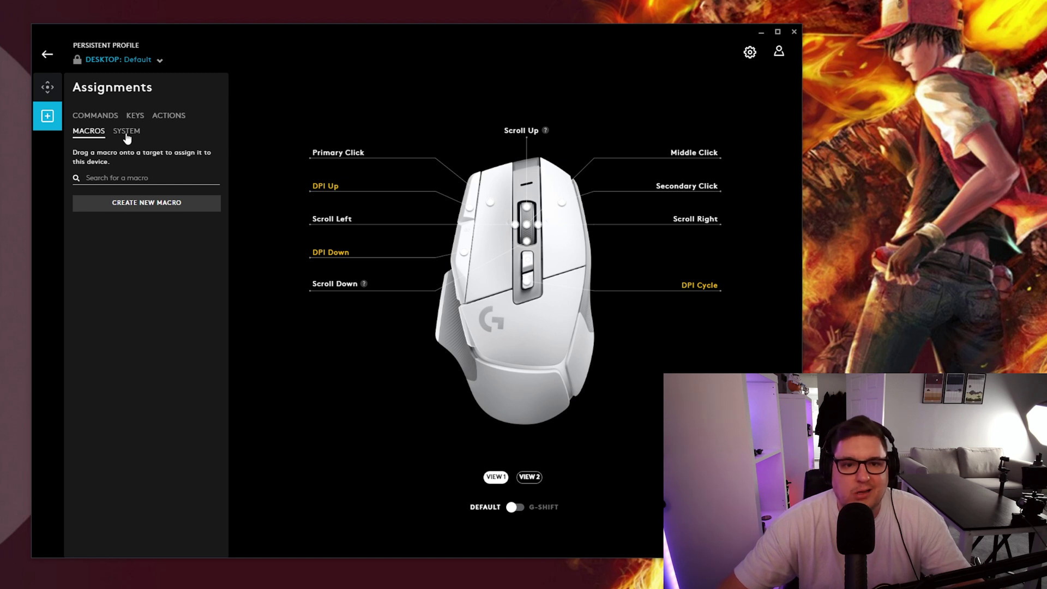
- From the System editing commands, assign Copy to side button G10 and Paste to G11
click(126, 133)
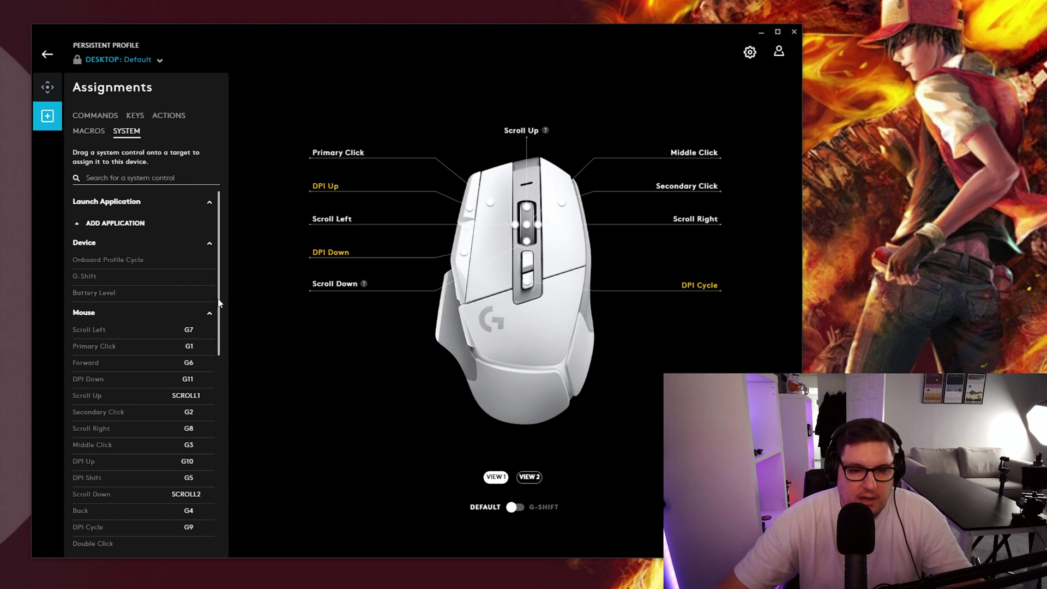
drag(218, 299, 215, 352)
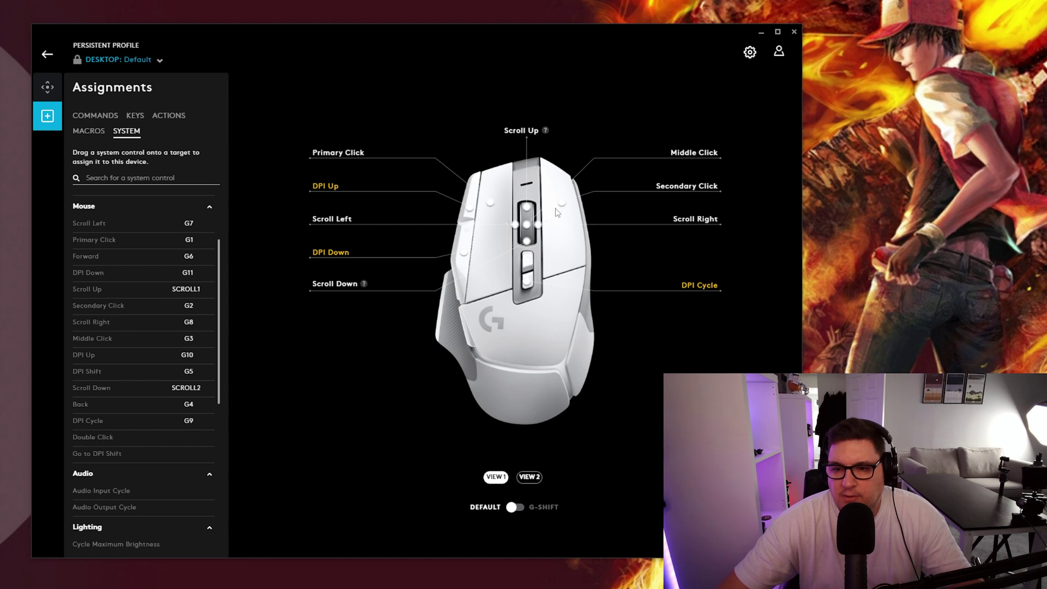
drag(219, 266, 215, 409)
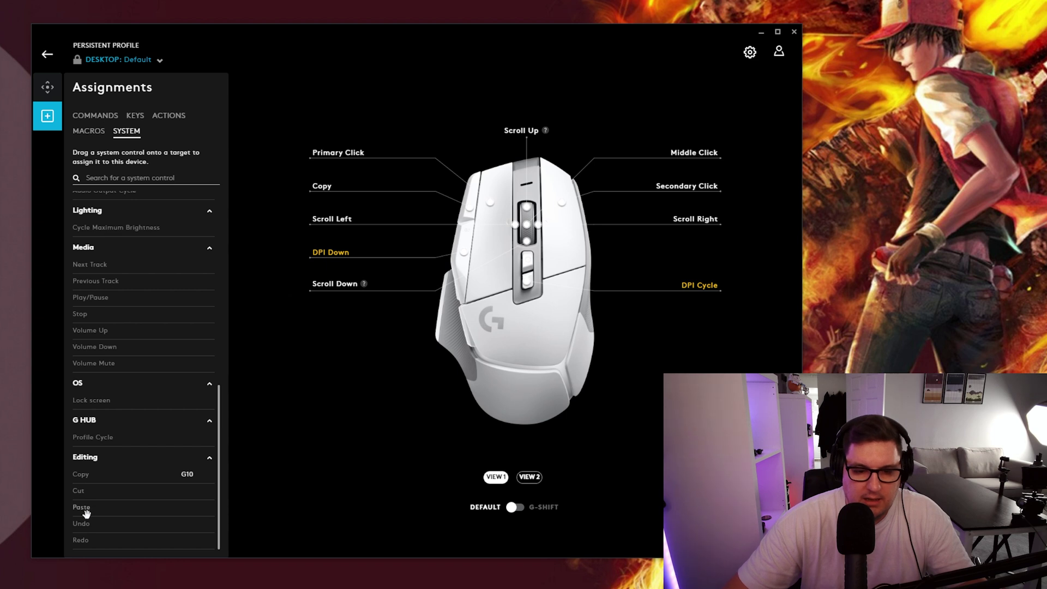
drag(158, 510, 335, 254)
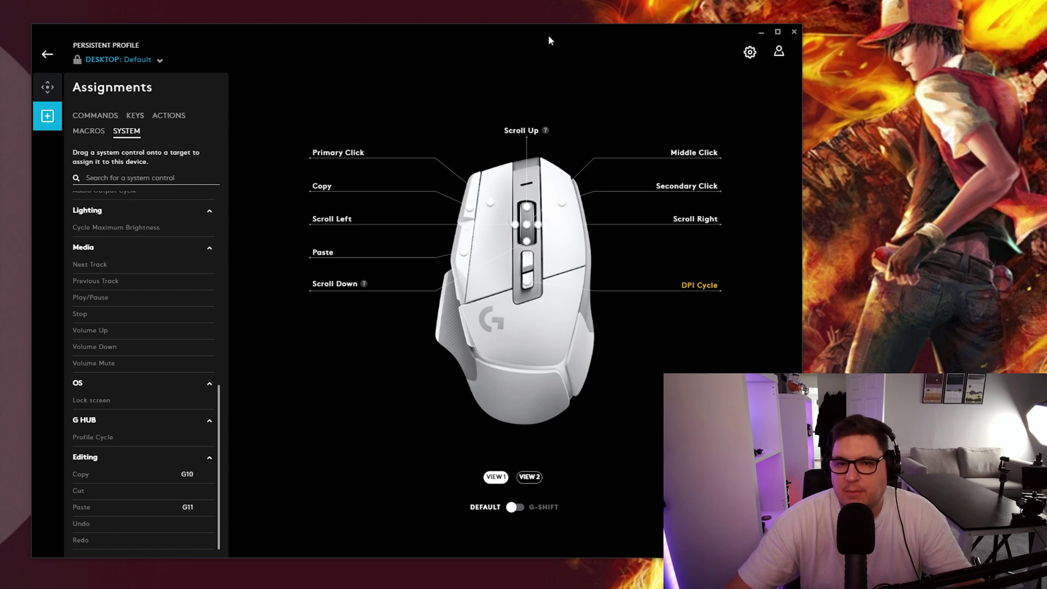
drag(548, 35, 516, 18)
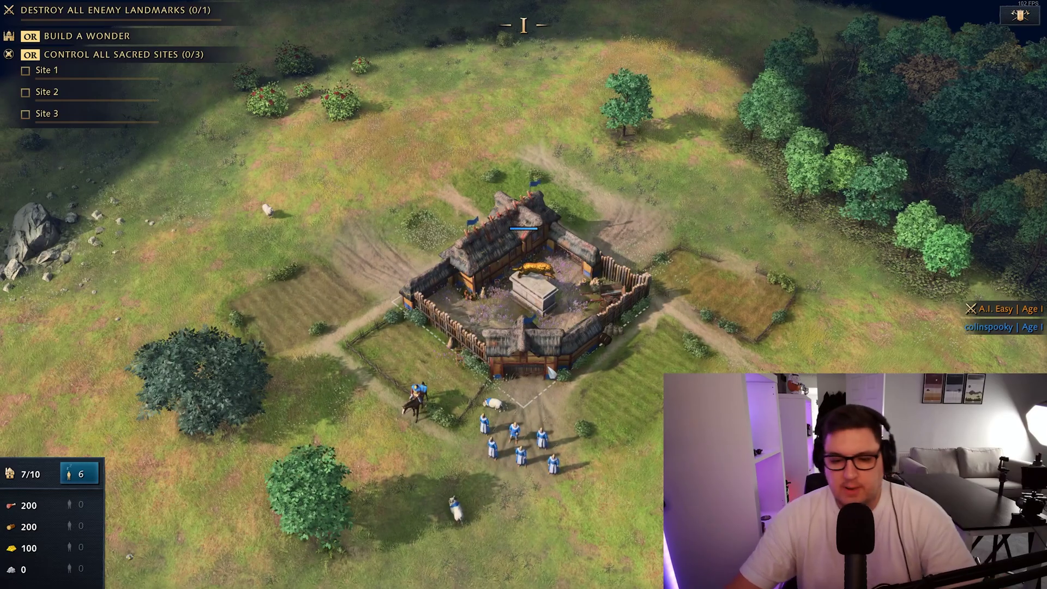
- Send six villagers to the sheep, rally the Town Center on gold, and queue villagers
drag(458, 415, 570, 475)
right_click(494, 404)
scroll(457, 321, down, 3)
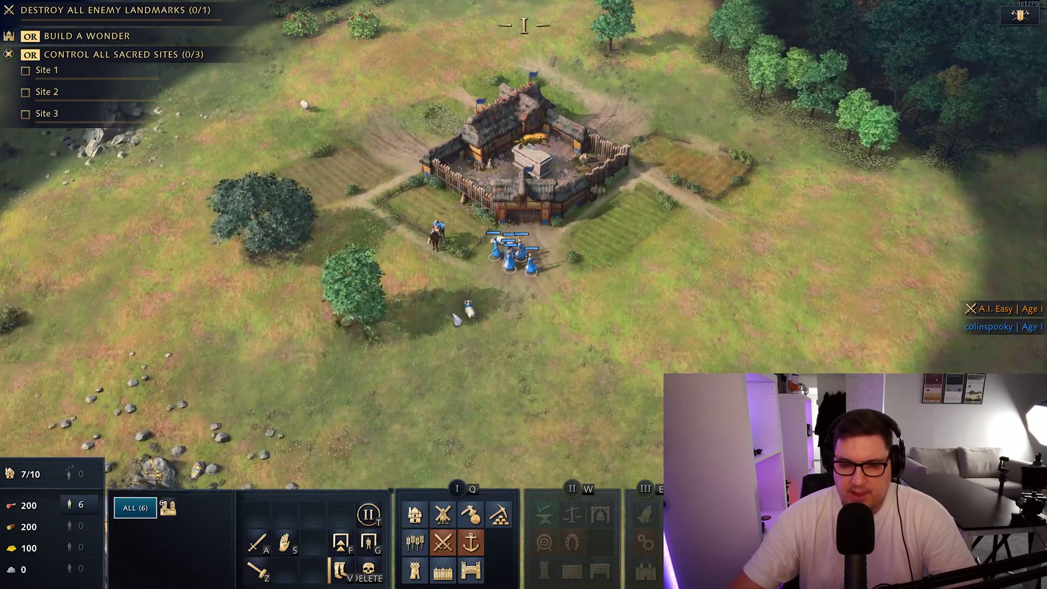
key(h)
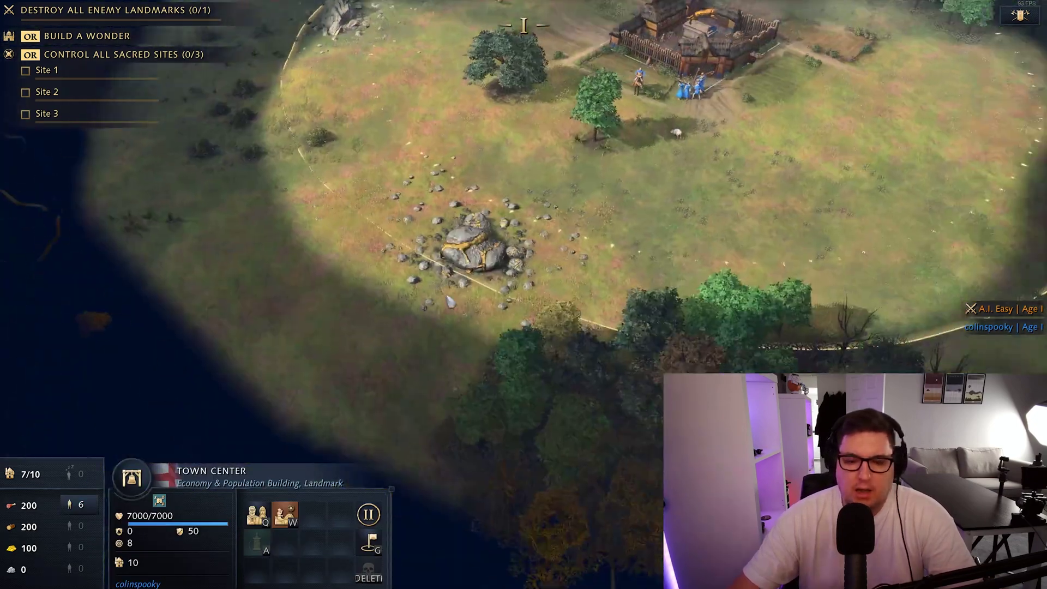
click(445, 241)
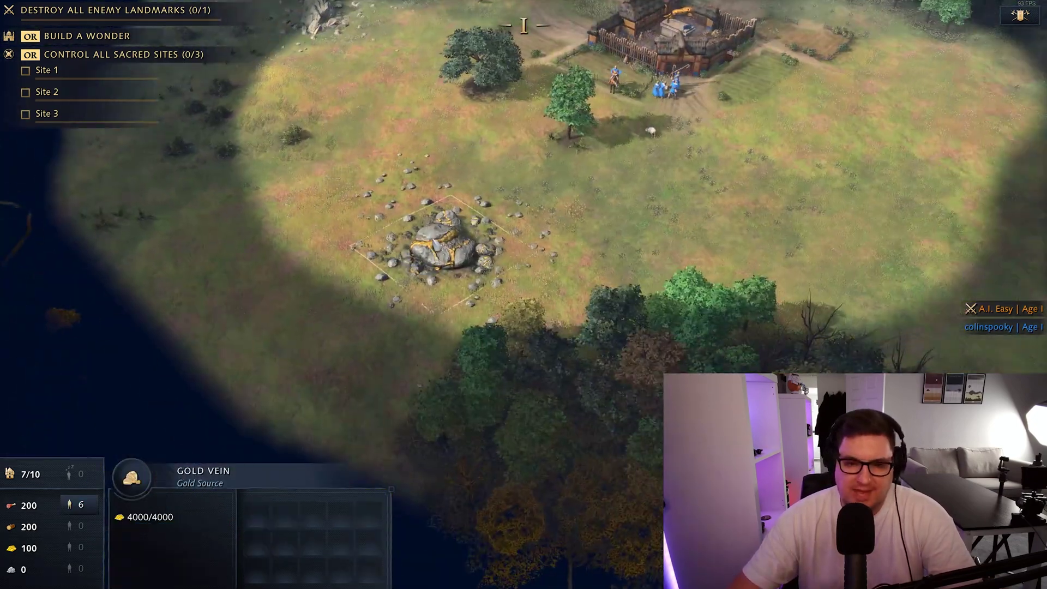
key(h)
right_click(480, 234)
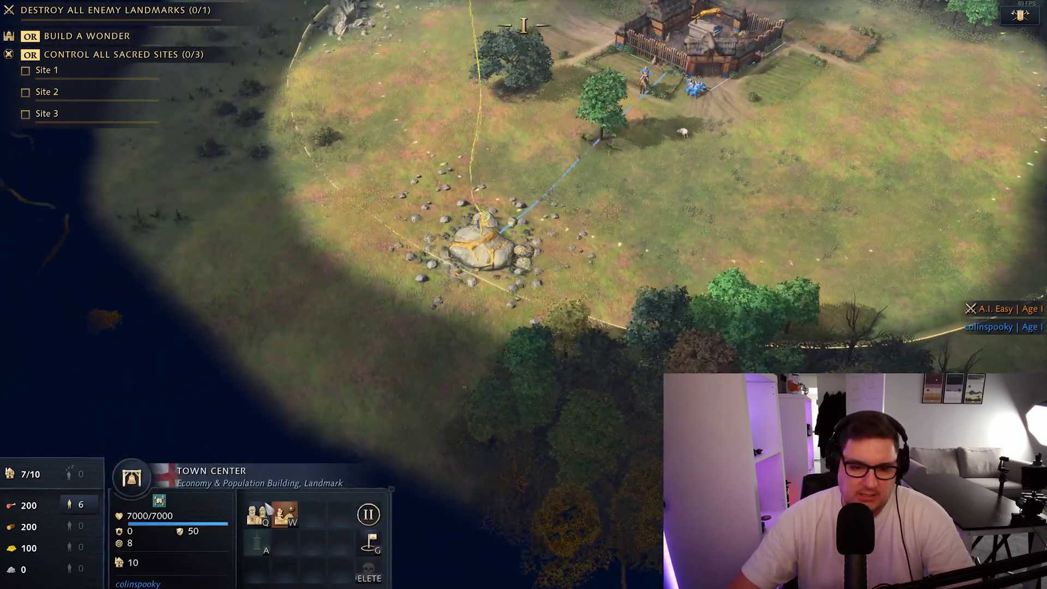
key(q)
key(q)
- Place a house foundation below the village and send the scout toward the sheep
key(q)
key(q)
key(h)
click(440, 289)
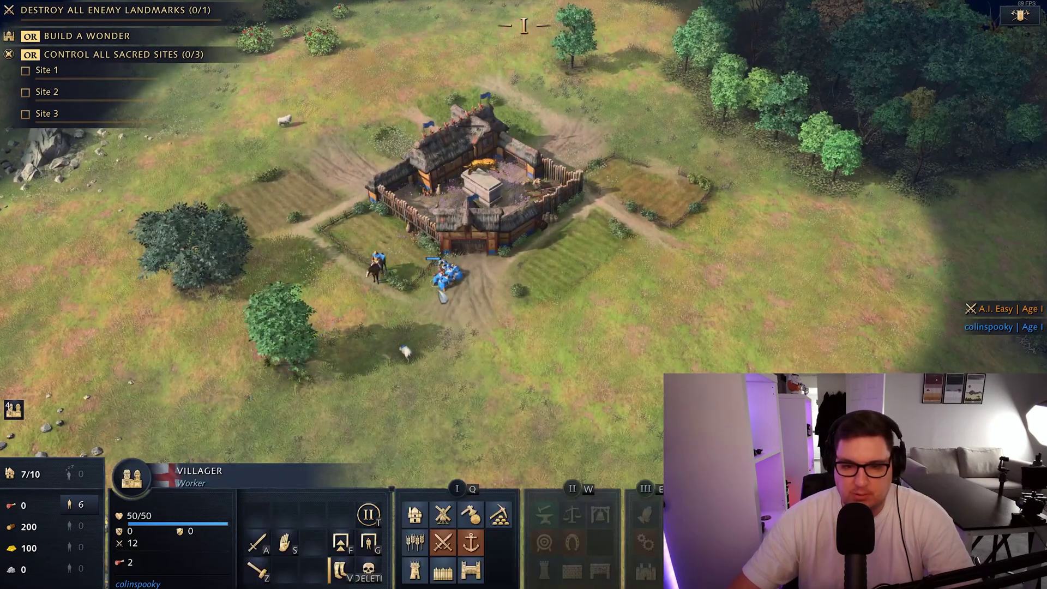
key(q)
key(q)
click(493, 398)
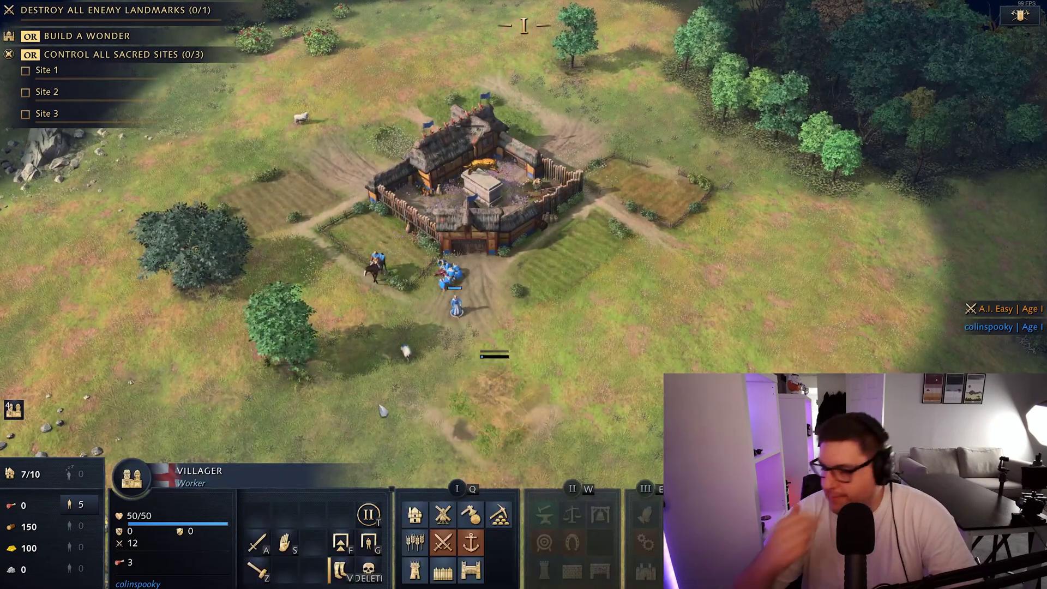
click(407, 349)
click(375, 264)
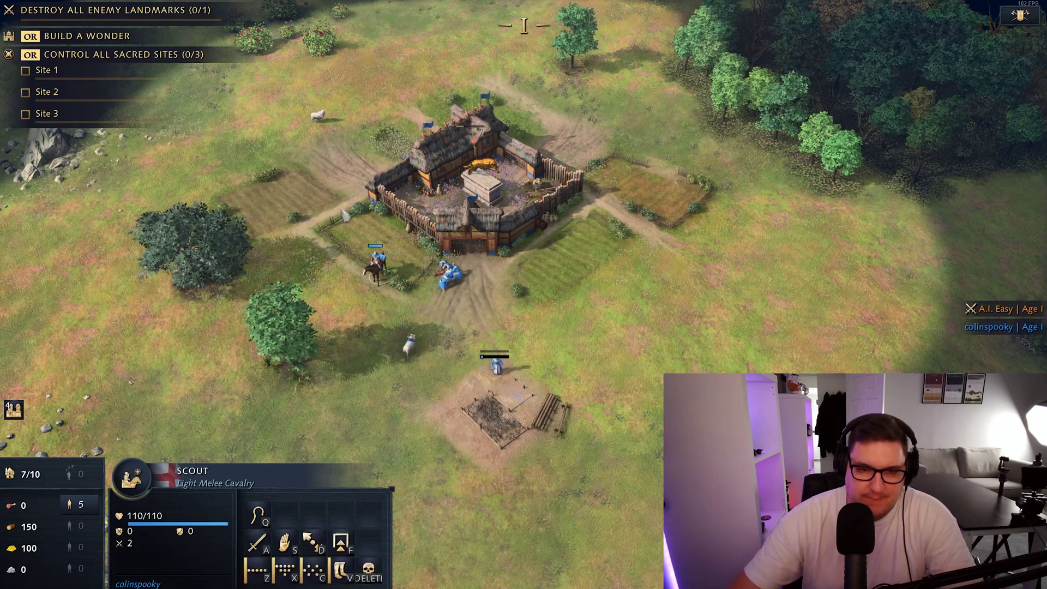
right_click(322, 120)
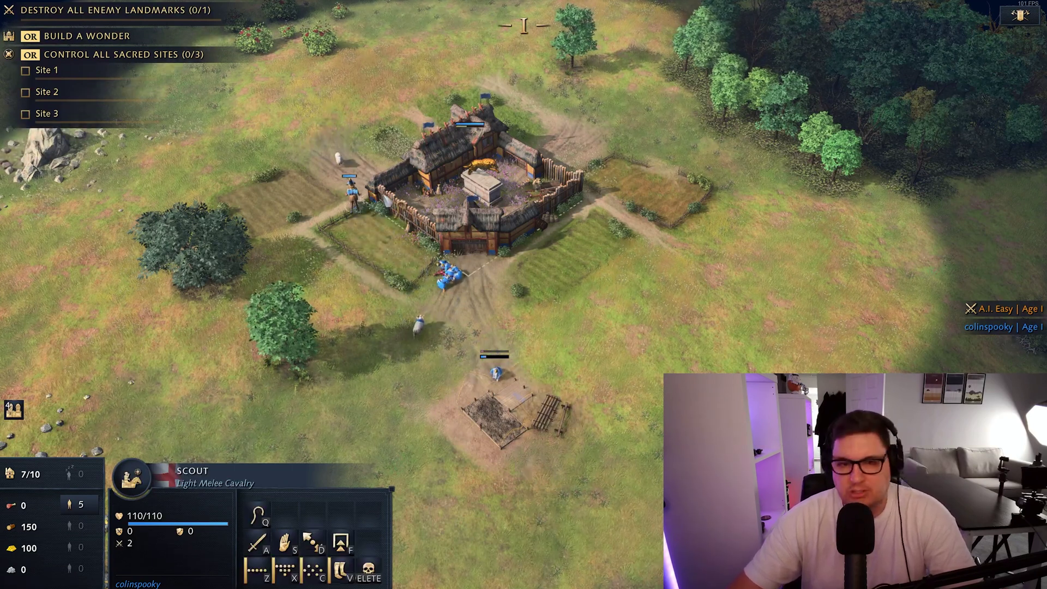
click(423, 317)
click(383, 219)
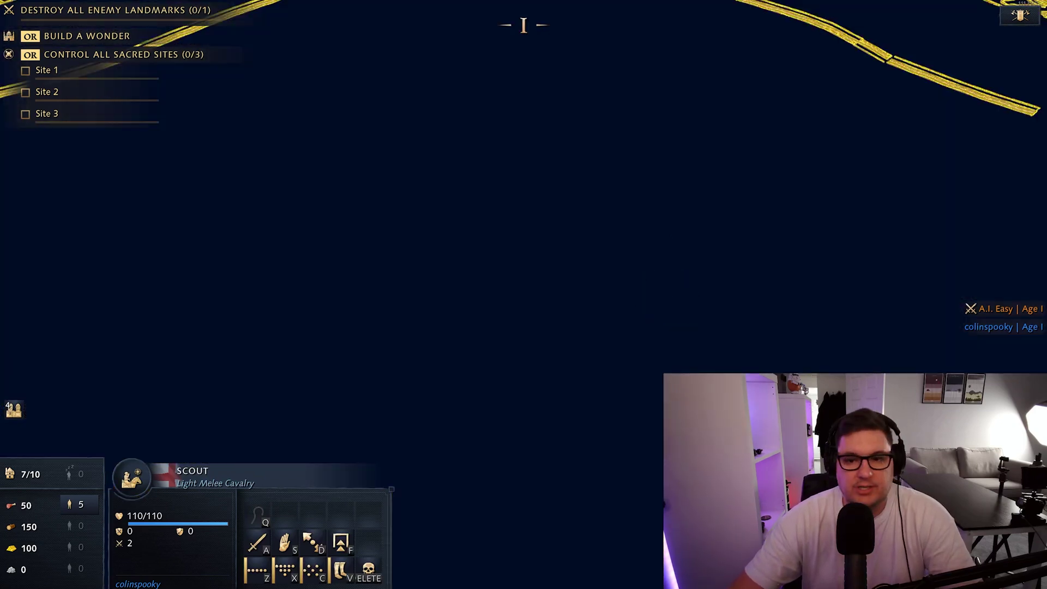
- Recentre on the Town Center and select all five villagers beside it
key(h)
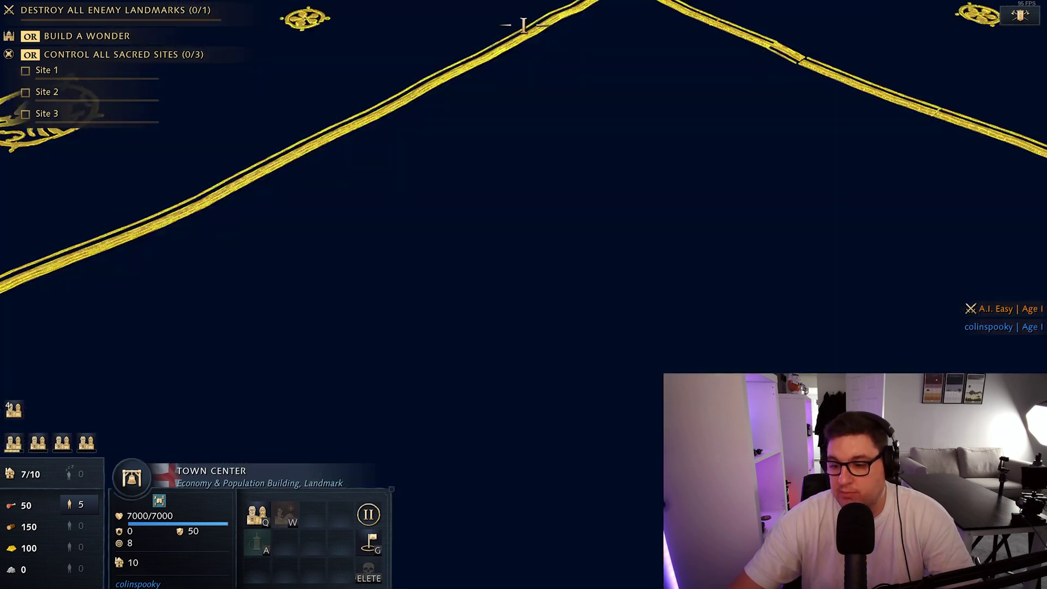
key(h)
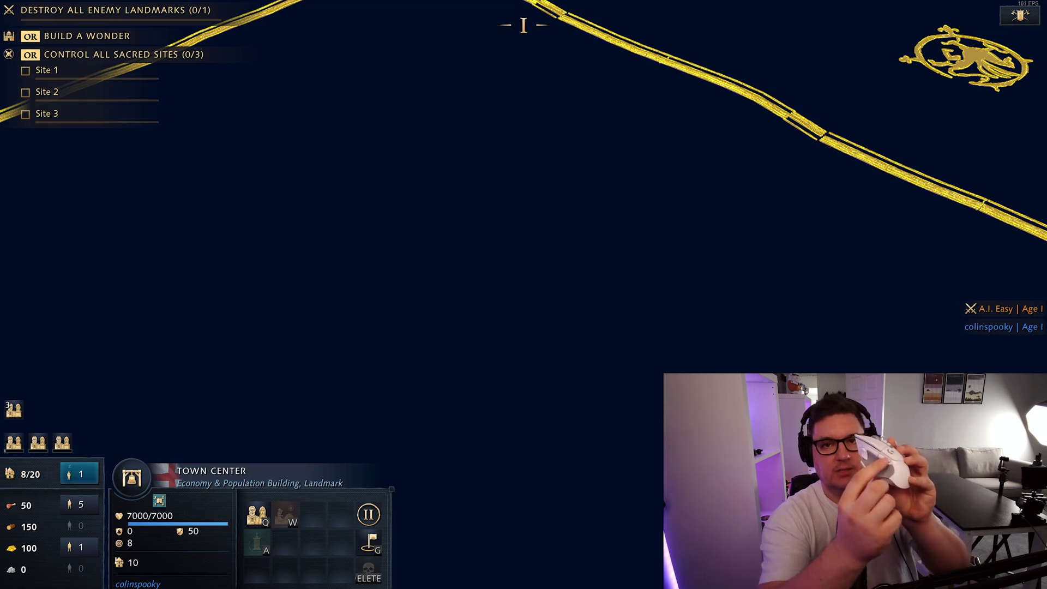
key(h)
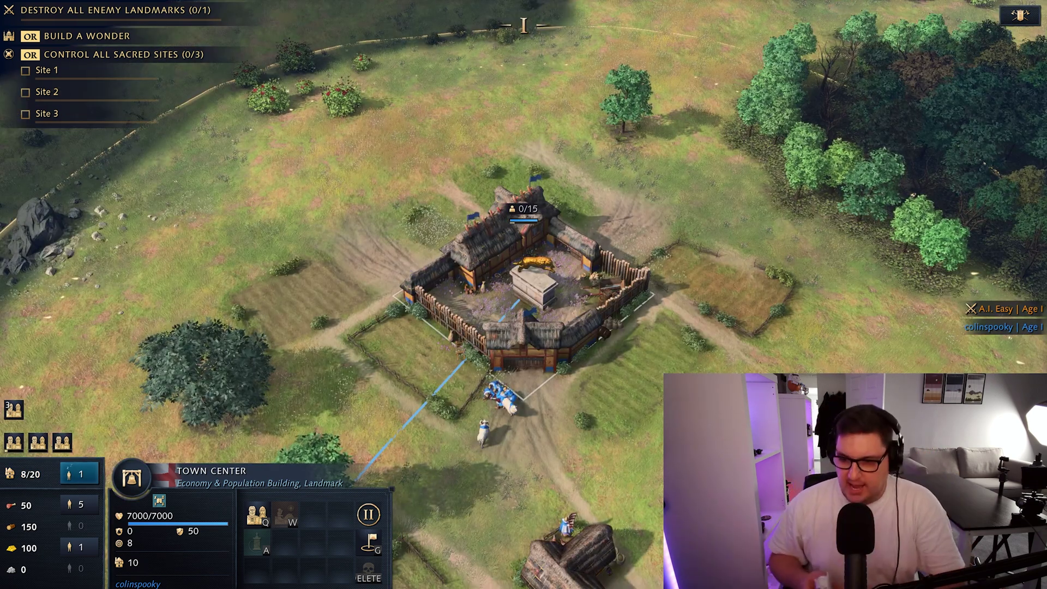
key(Up)
key(Right)
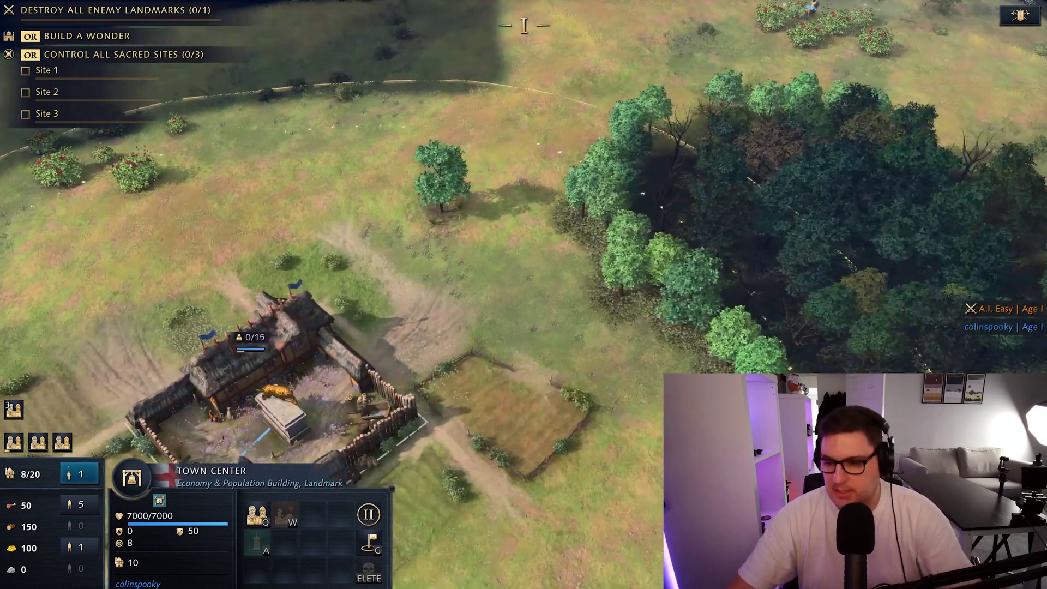
key(h)
key(Left)
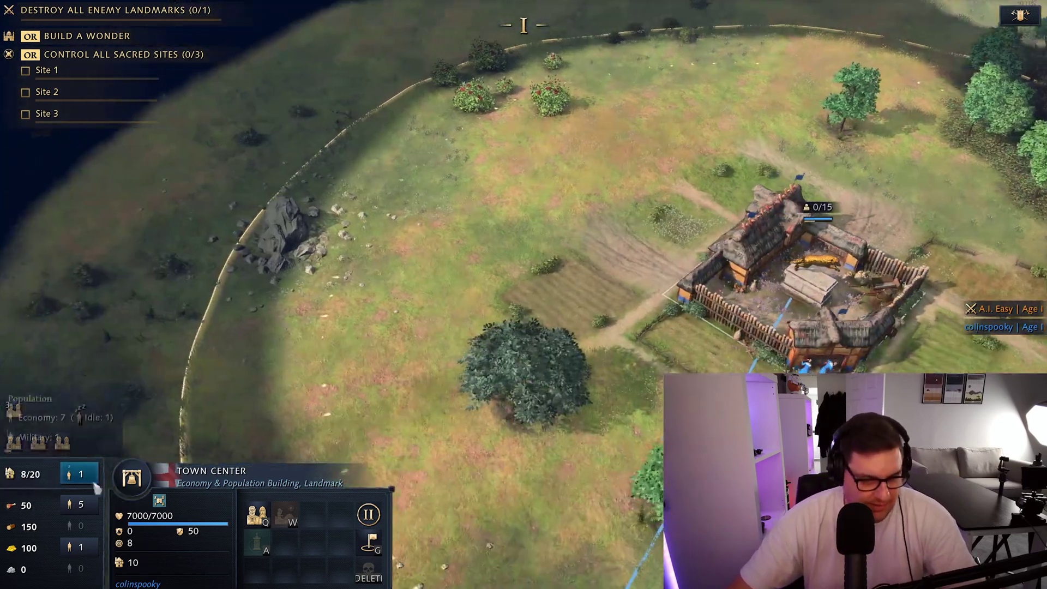
key(h)
double_click(545, 393)
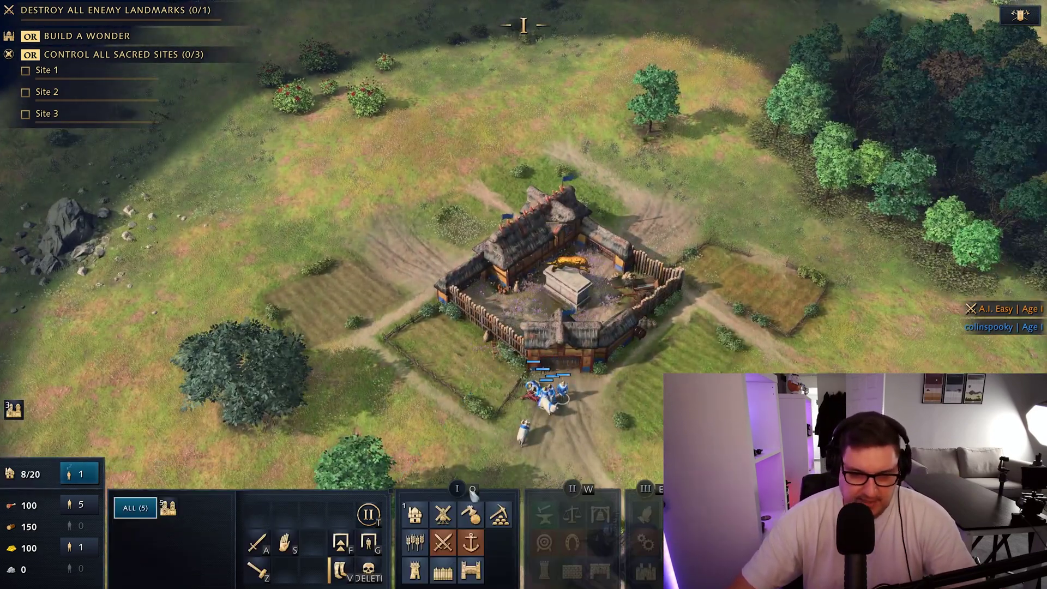
key(Down)
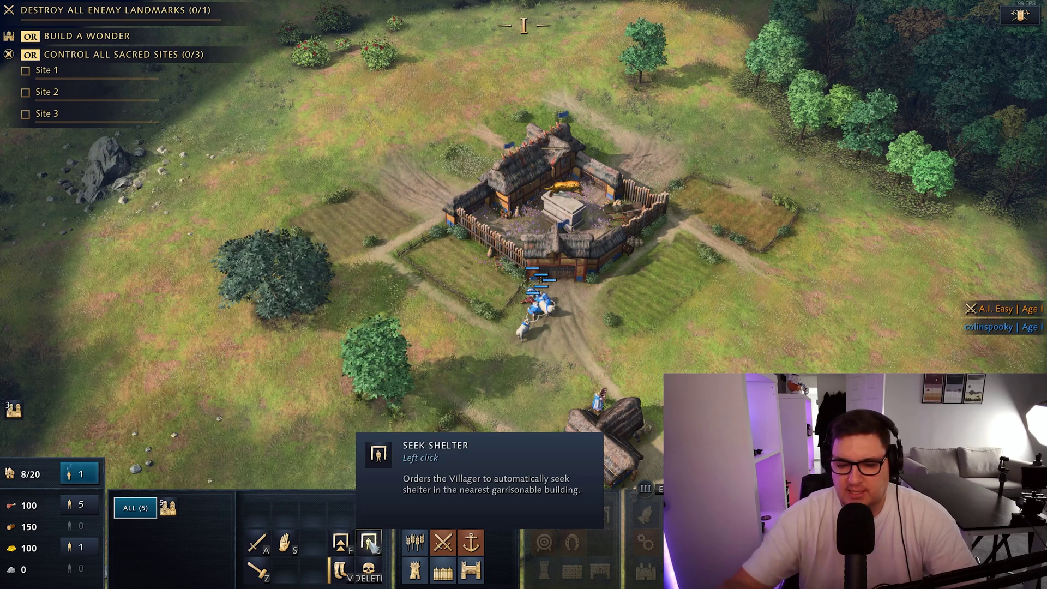
- Deselect the villagers, pause the match, and open Settings on the Controls page
key(Escape)
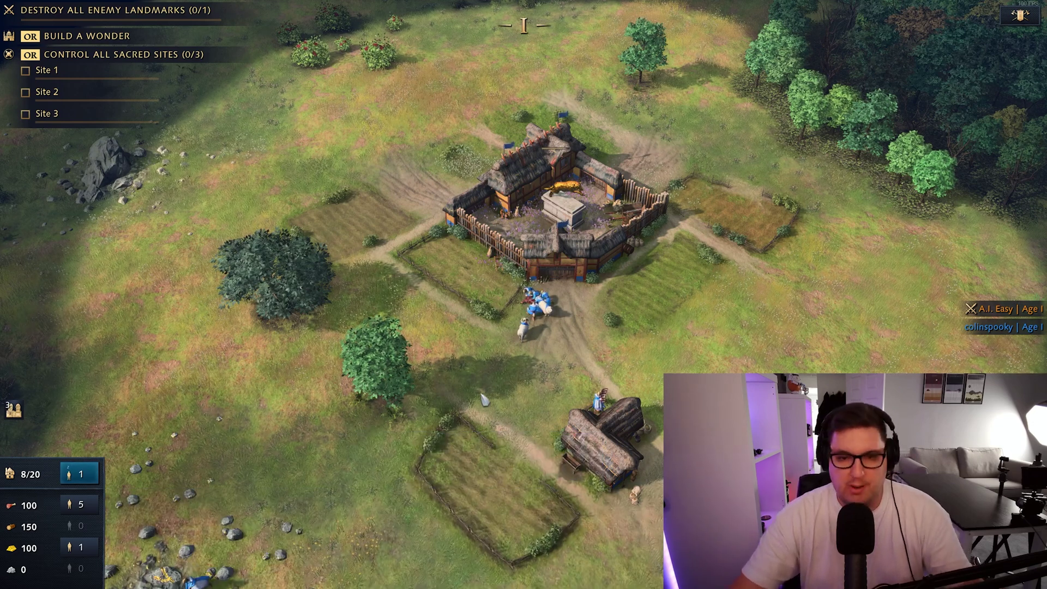
key(Escape)
click(515, 355)
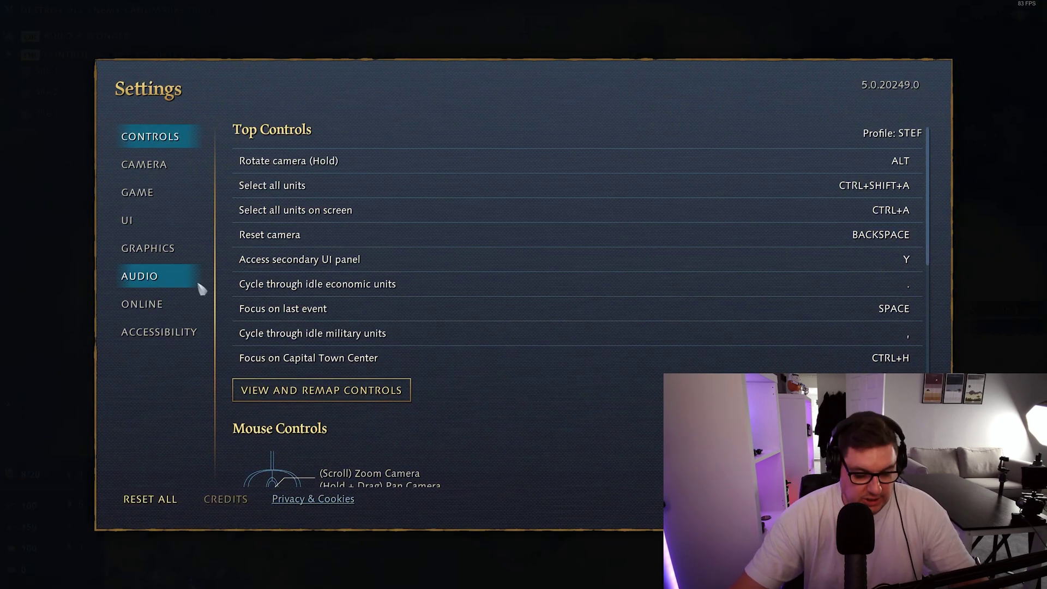
- In Remap Controls' Grid Keys, rebind Row 2, Column 5 from G to Ctrl+C, then resume the match
click(147, 165)
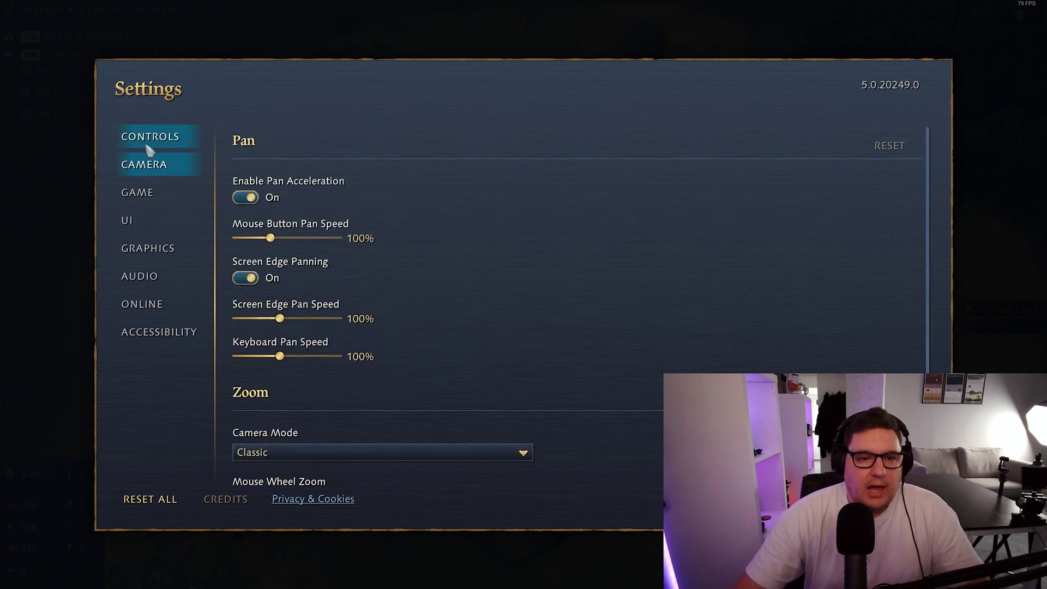
click(147, 145)
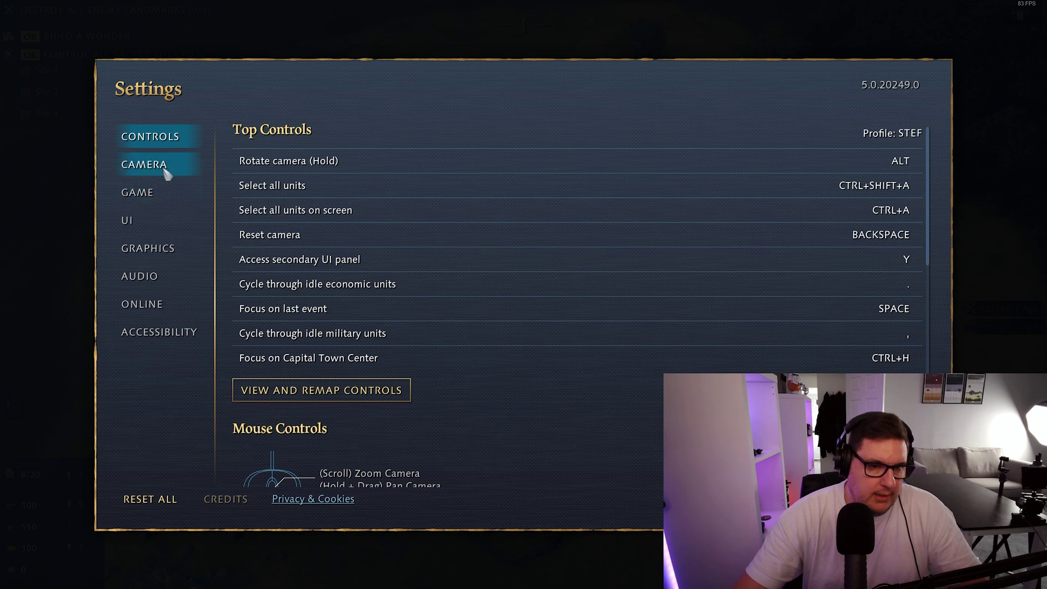
scroll(453, 344, down, 1)
click(391, 361)
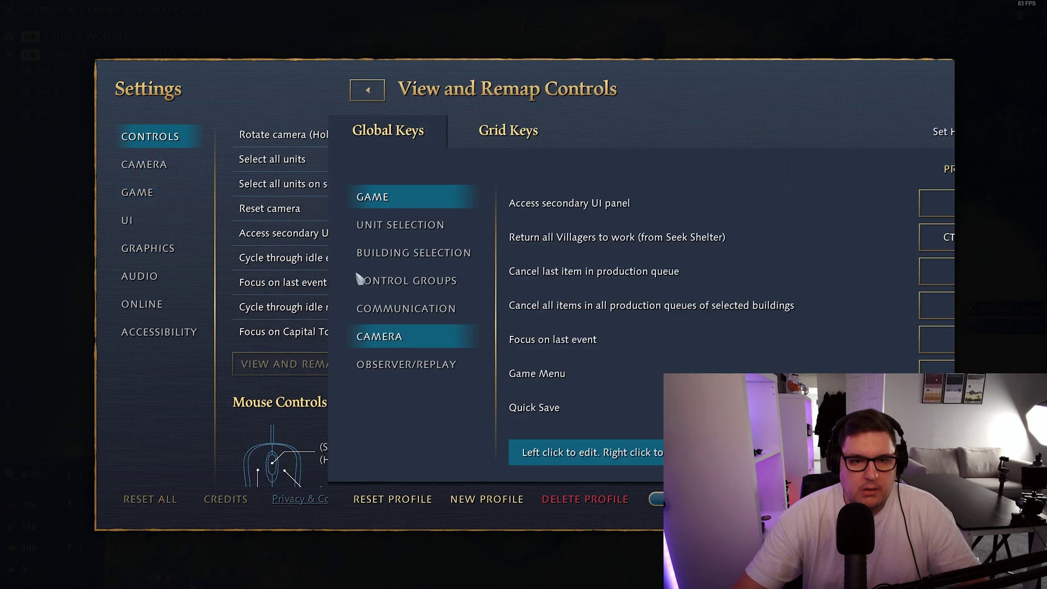
click(286, 139)
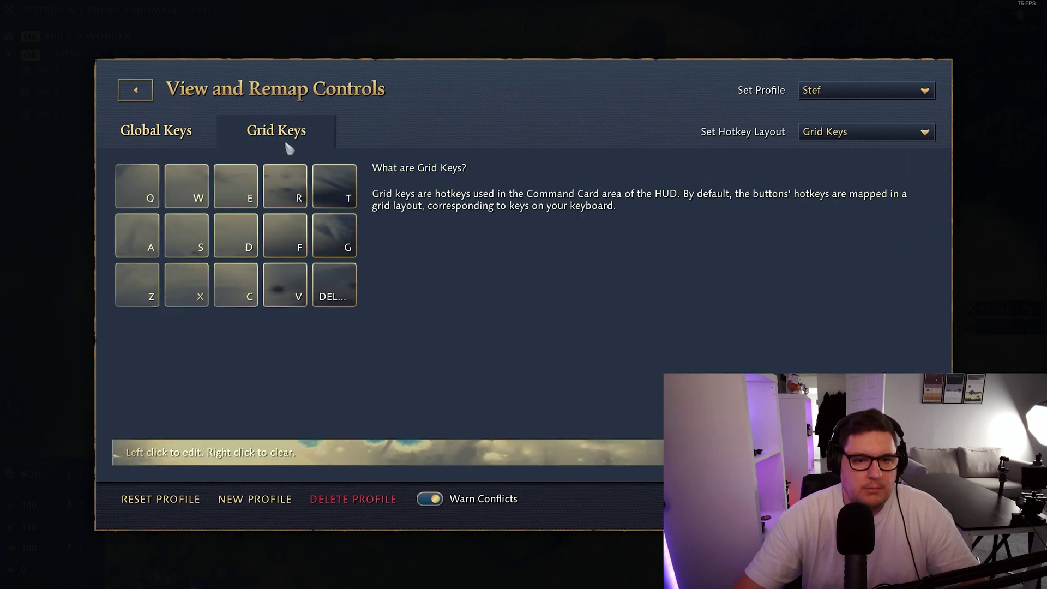
click(324, 227)
key(ctrl+c)
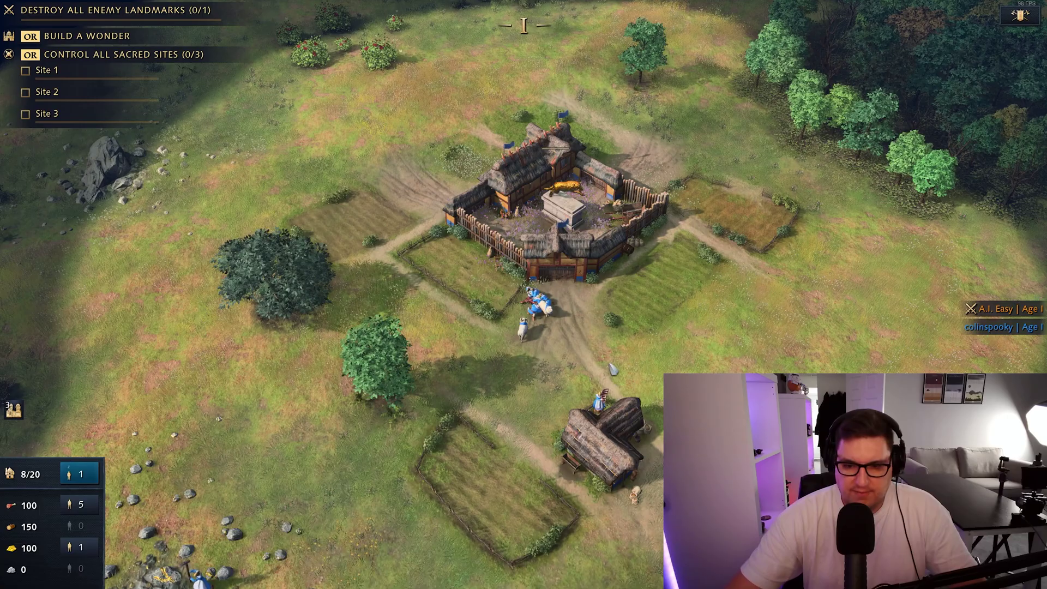
click(599, 402)
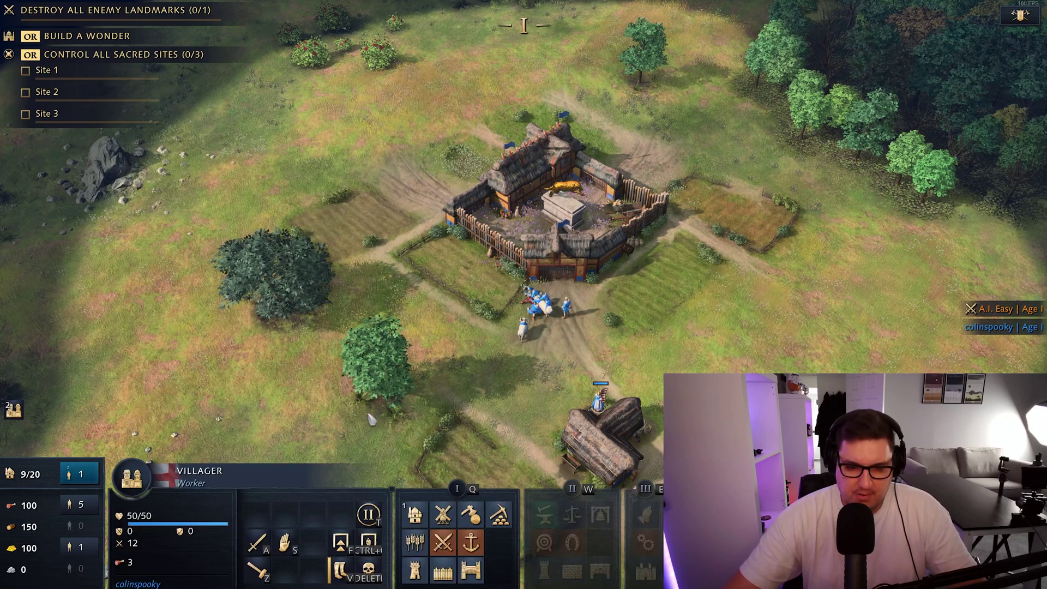
- Order the villagers to seek shelter, send one villager east, then clear the selection
click(368, 544)
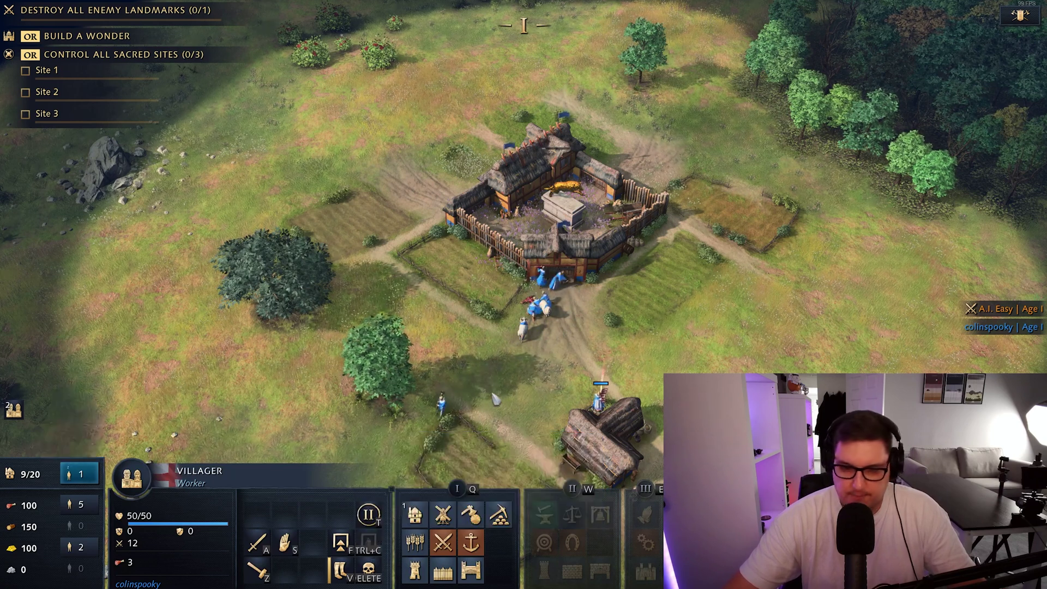
right_click(869, 323)
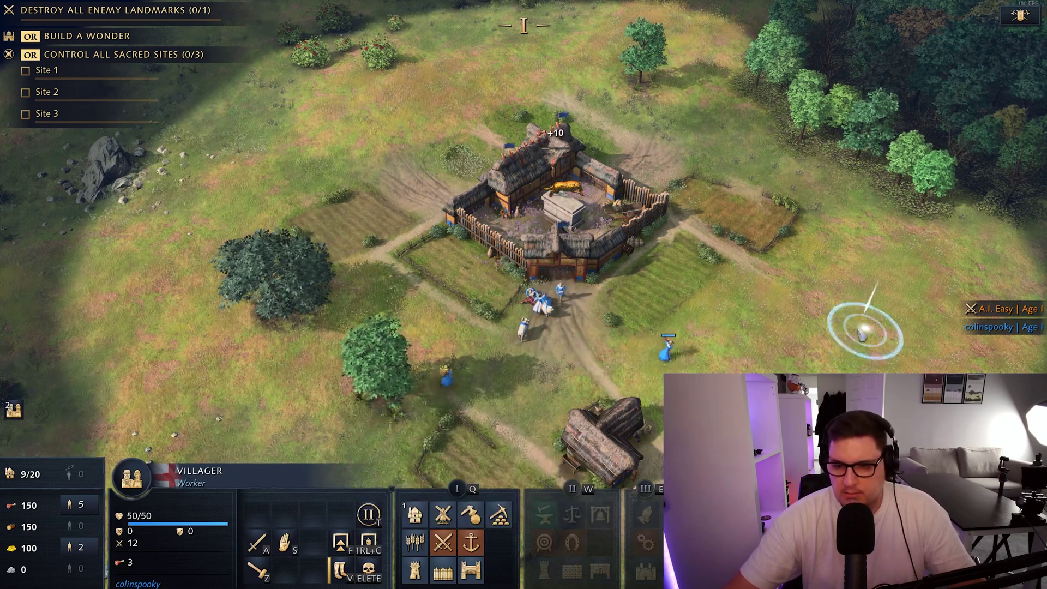
key(Right)
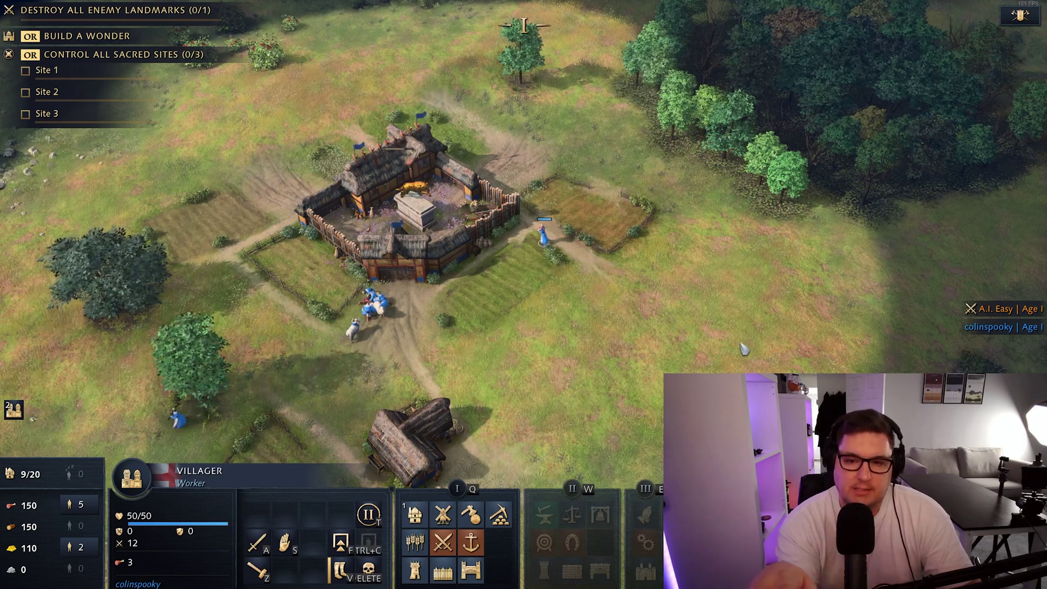
key(Escape)
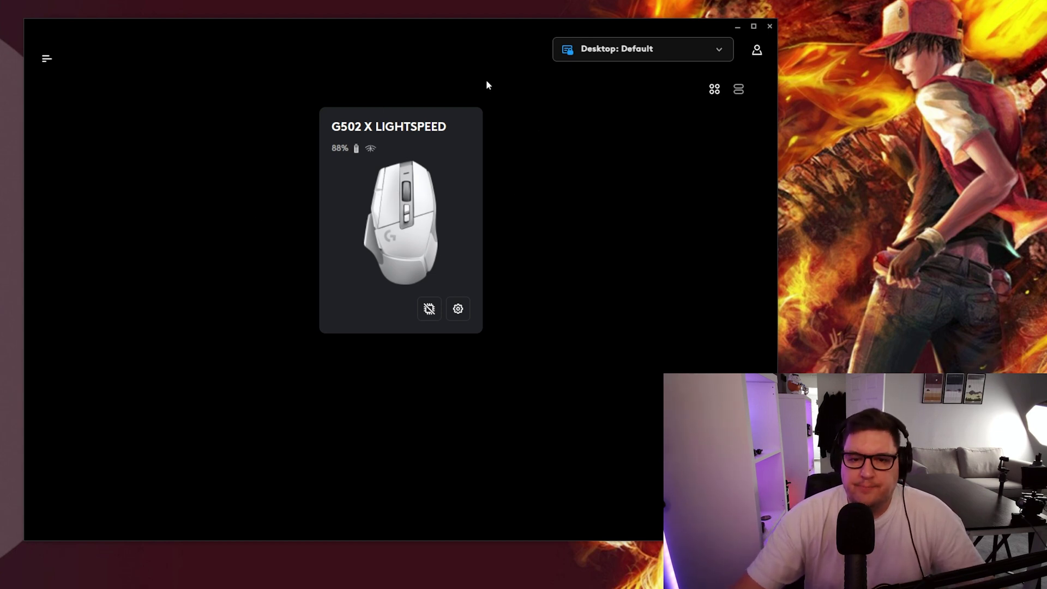
click(641, 51)
scroll(648, 136, down, 4)
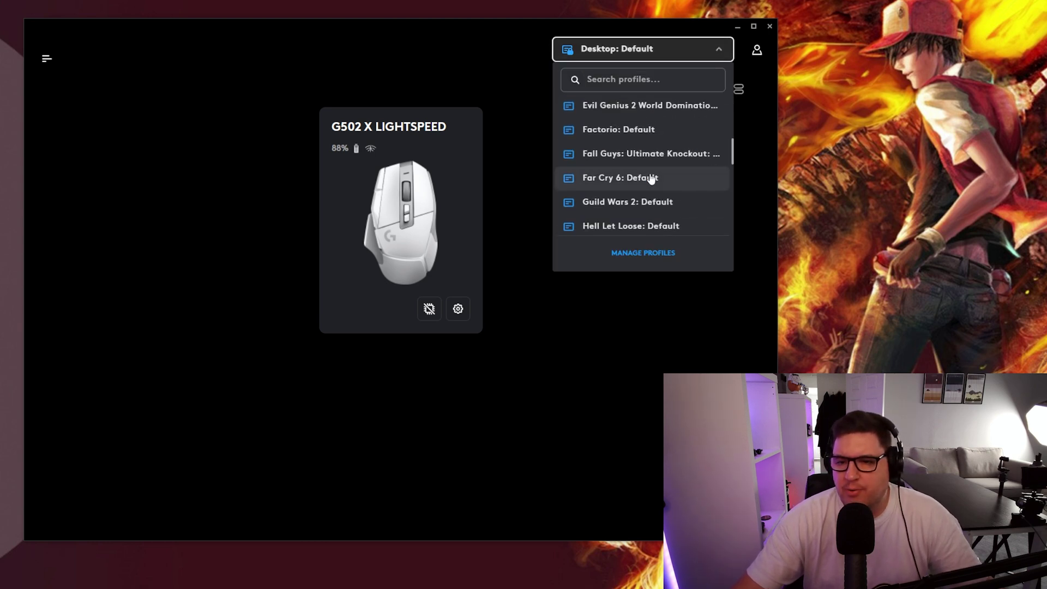
scroll(652, 177, up, 4)
scroll(655, 169, down, 1)
scroll(674, 172, up, 1)
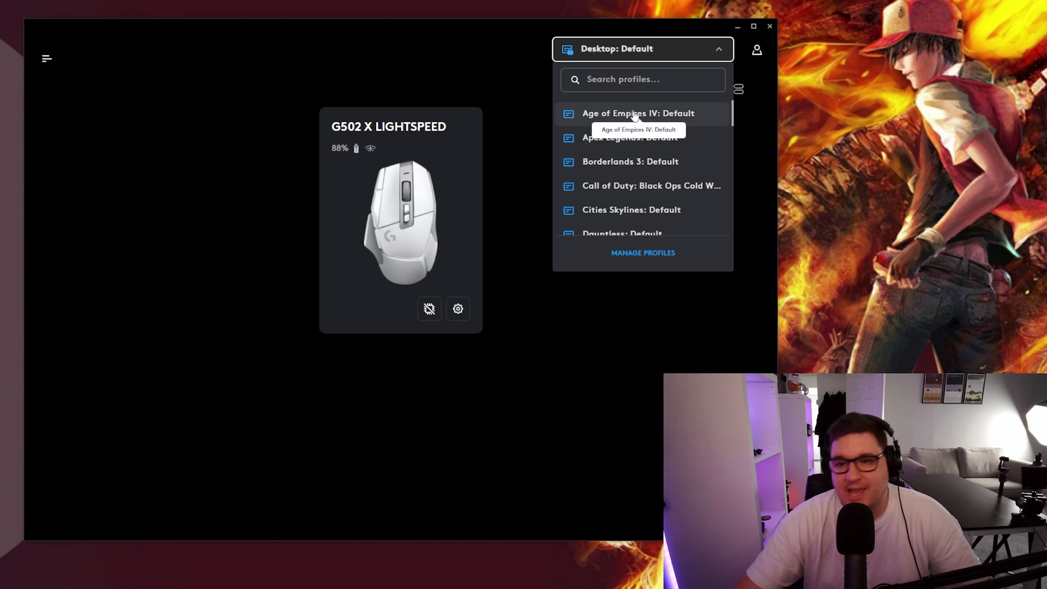
scroll(655, 126, down, 1)
scroll(655, 126, down, 5)
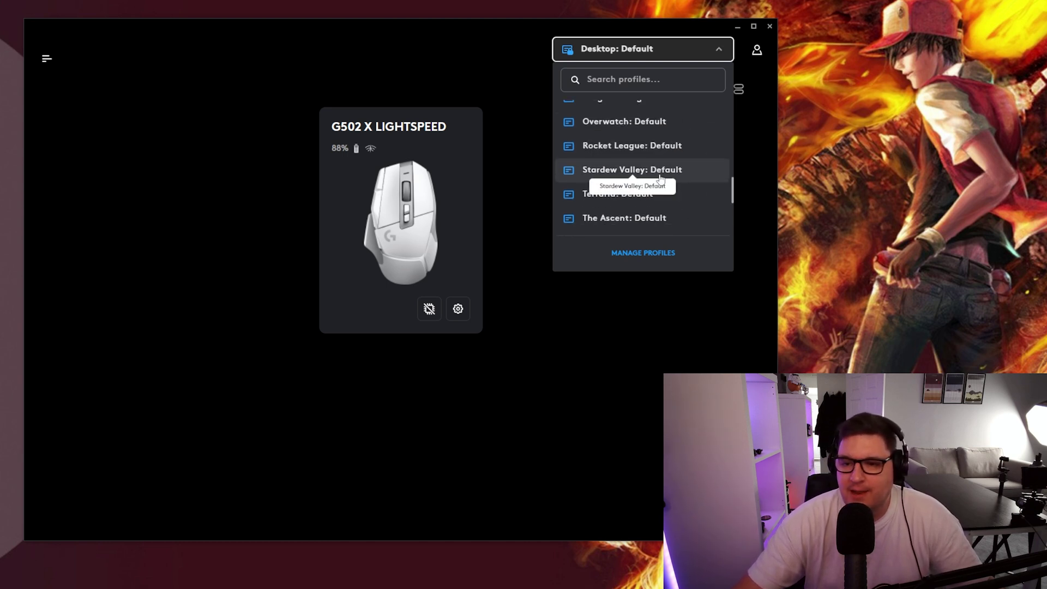
scroll(649, 174, down, 1)
scroll(657, 146, up, 1)
scroll(641, 172, down, 3)
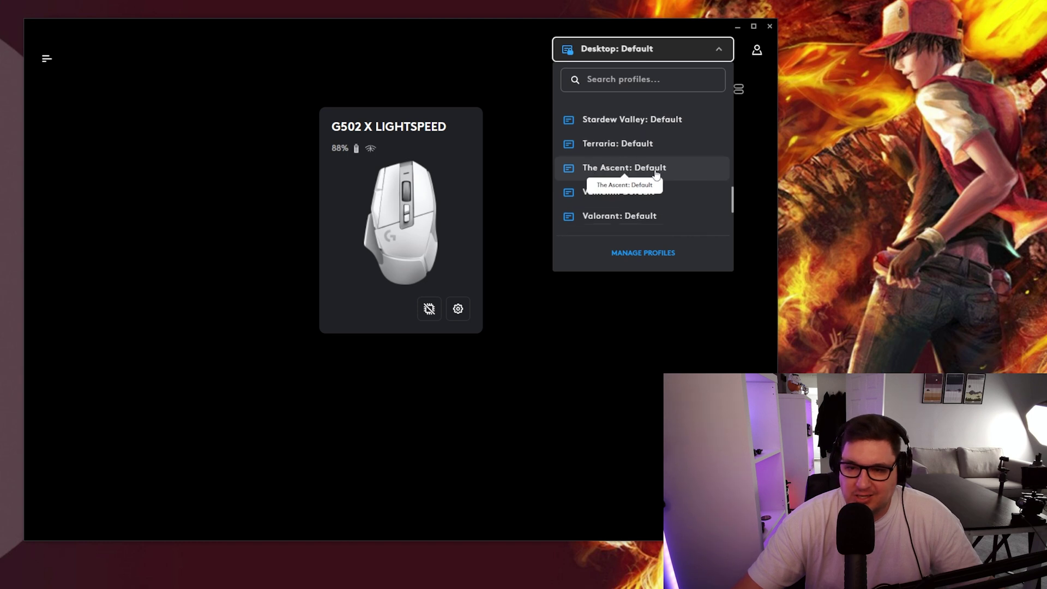
scroll(655, 169, down, 2)
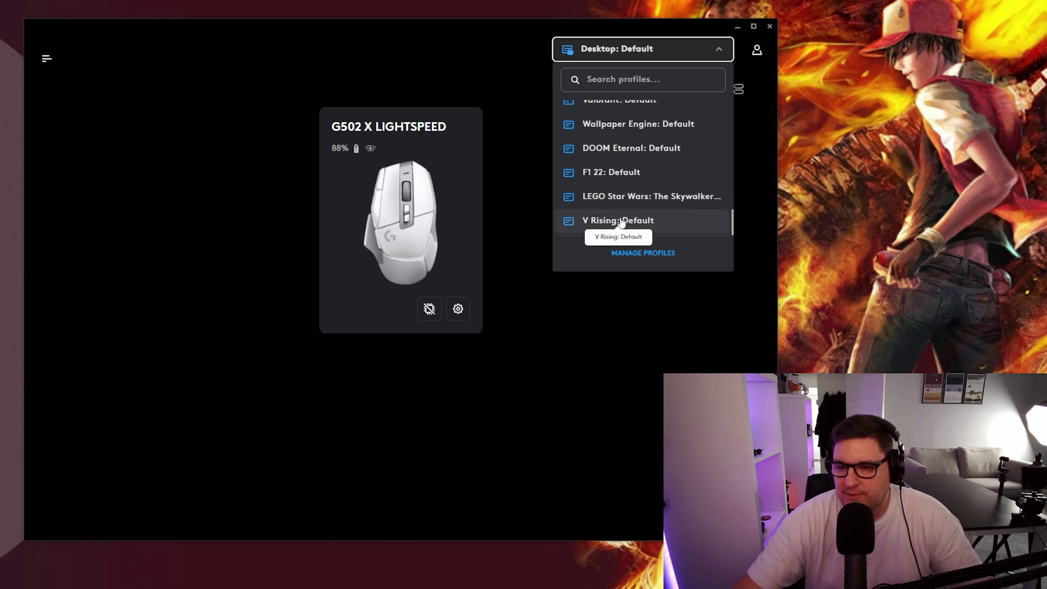
scroll(620, 213, up, 6)
scroll(618, 172, up, 5)
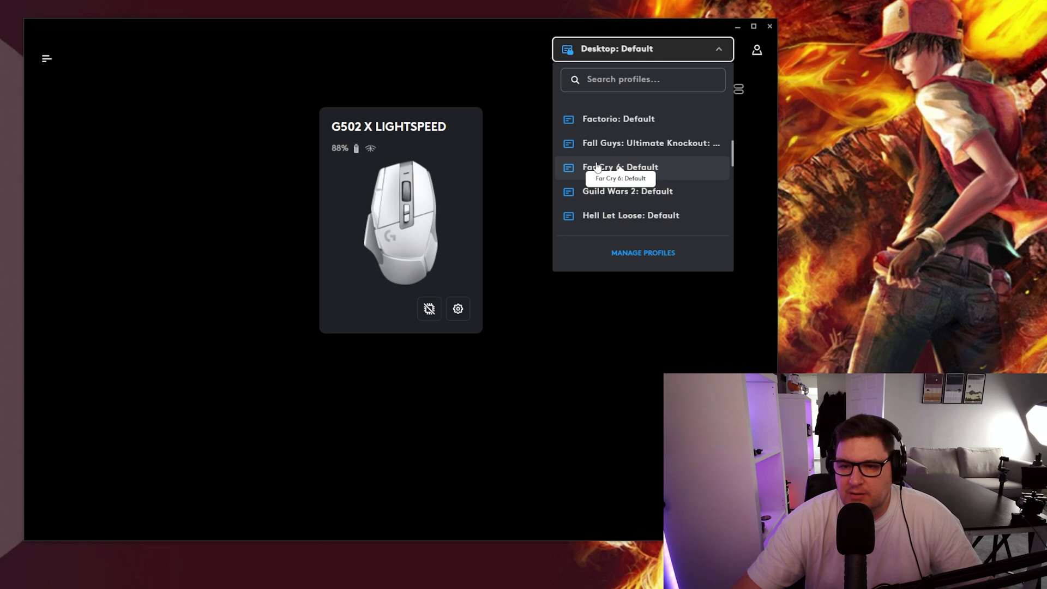
scroll(600, 169, up, 4)
click(228, 201)
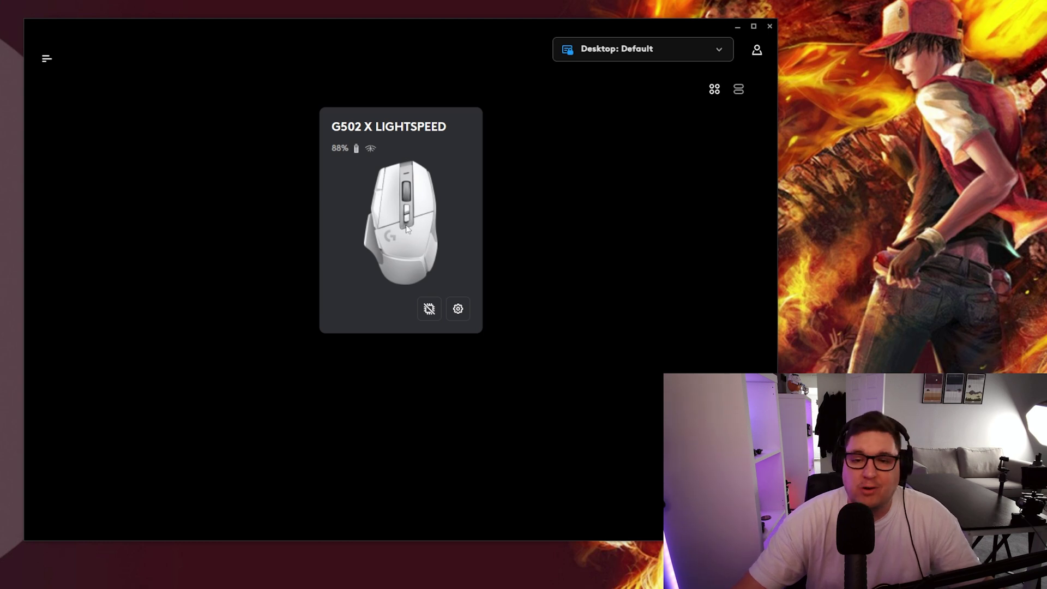
- Open the G502 X Lightspeed card and its Sensitivity (DPI) page showing 400, 800 and 1600
click(419, 187)
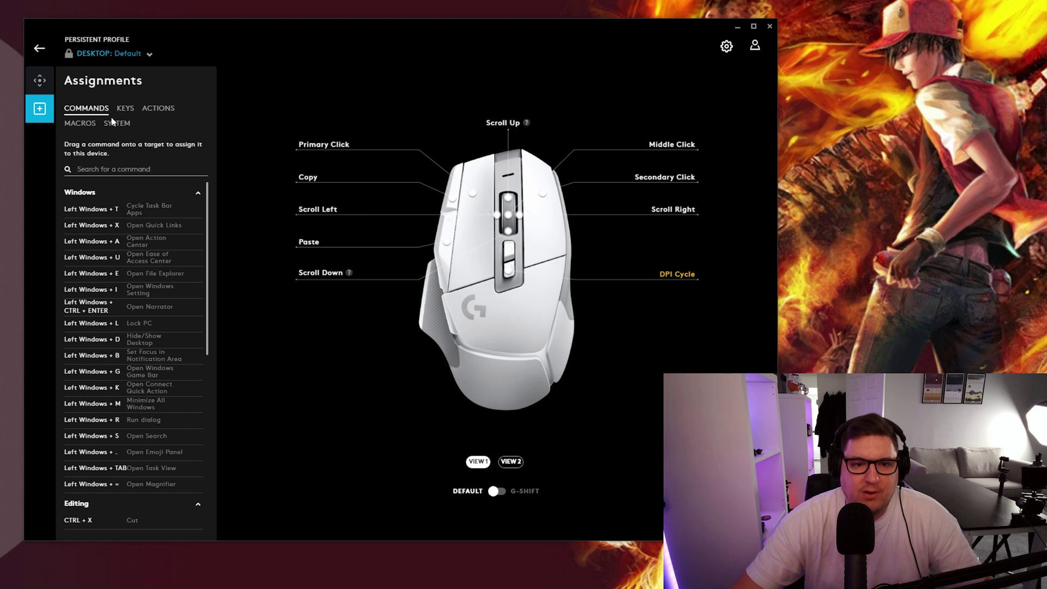
click(39, 80)
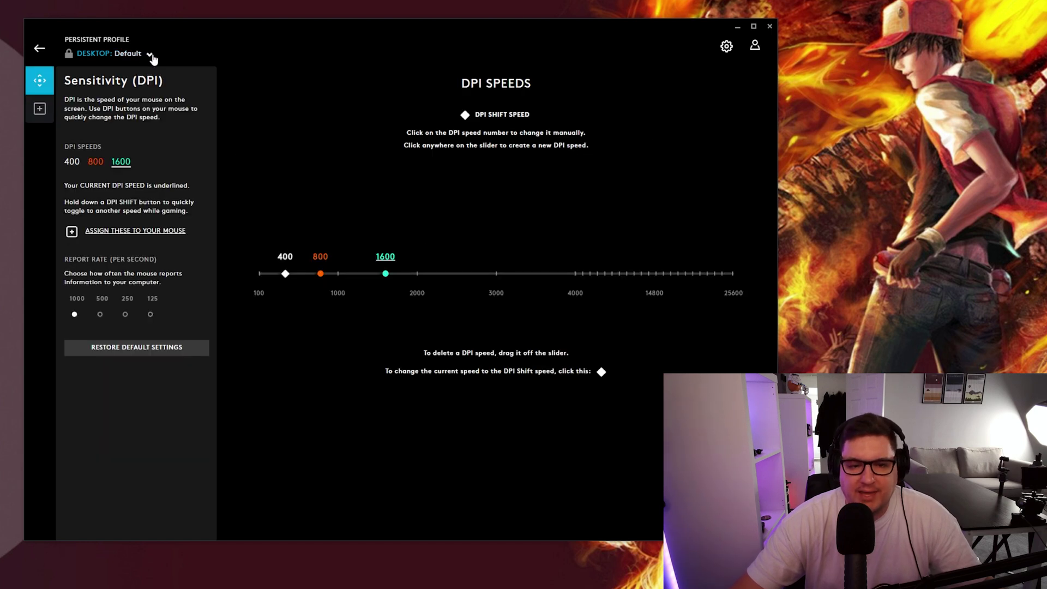